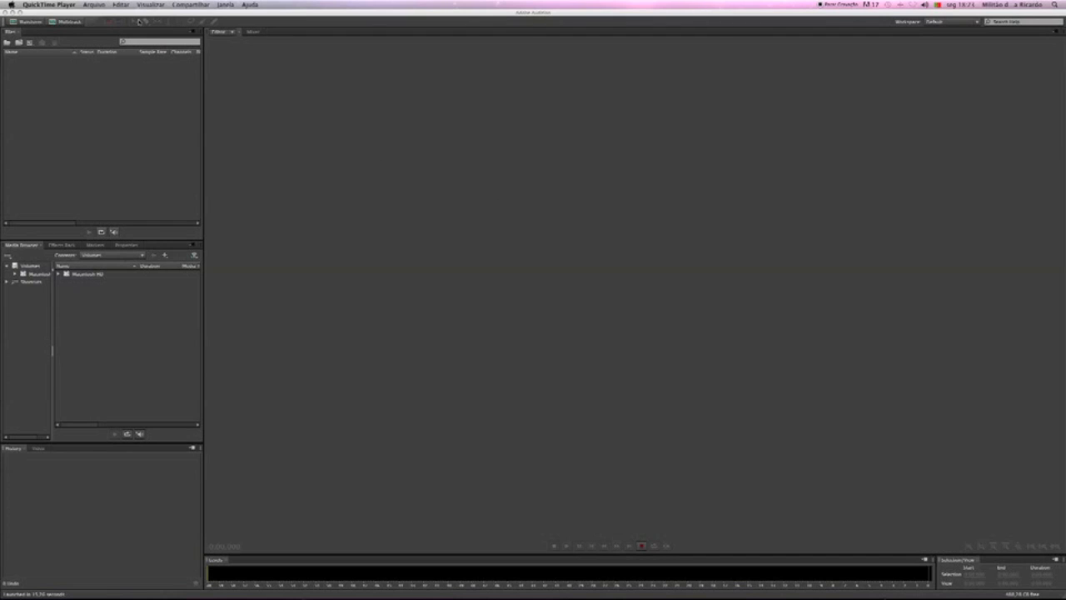
Switch to Adobe Audition and set the I/O buffer size to 128 samples in the Audio Hardware preferences
key(super+Tab)
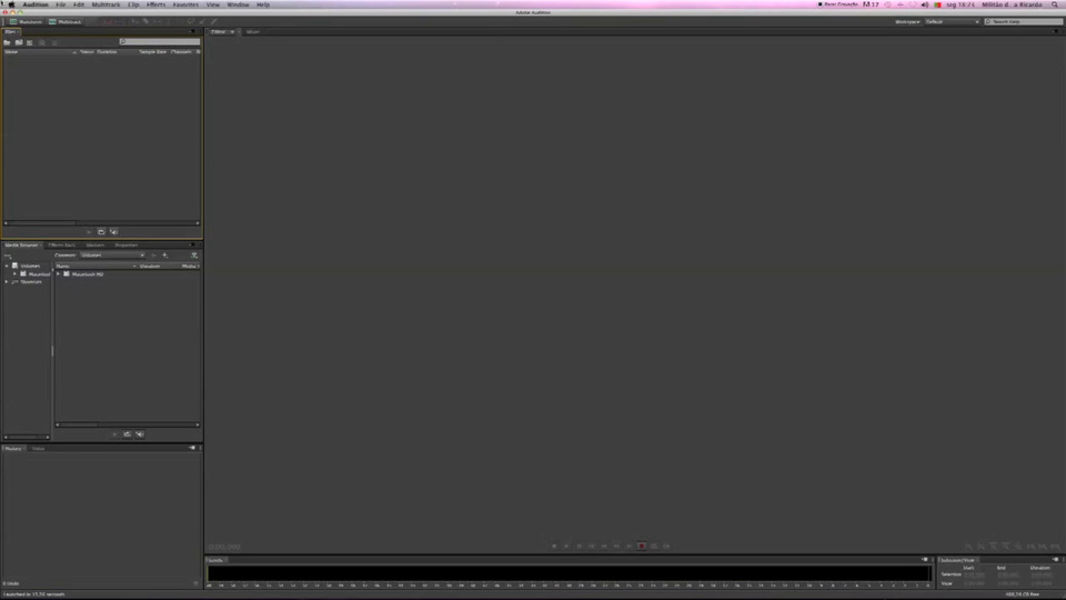
click(44, 7)
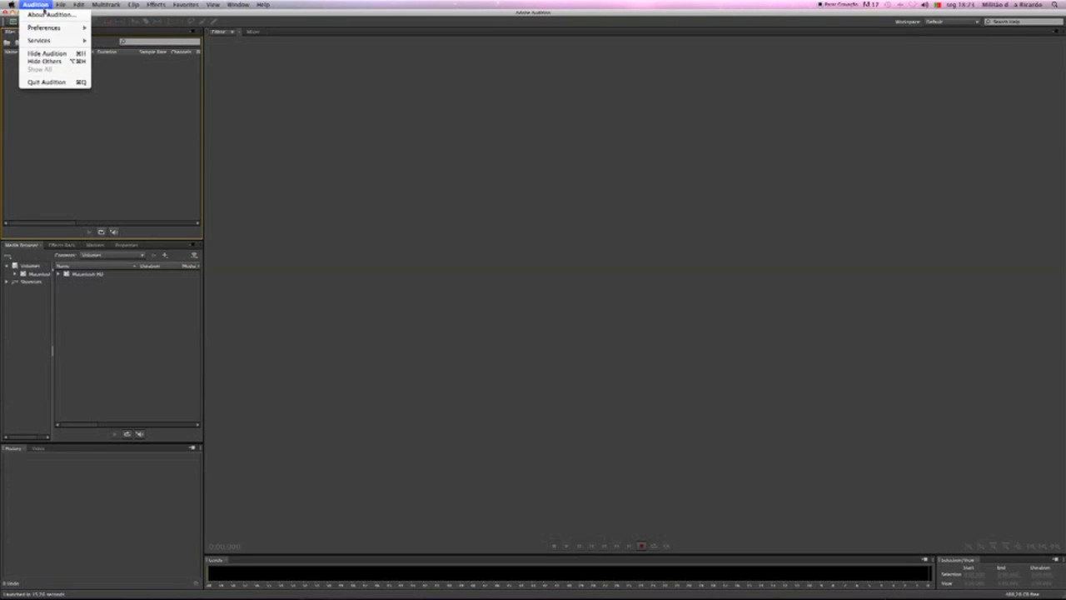
mouse_move(52, 30)
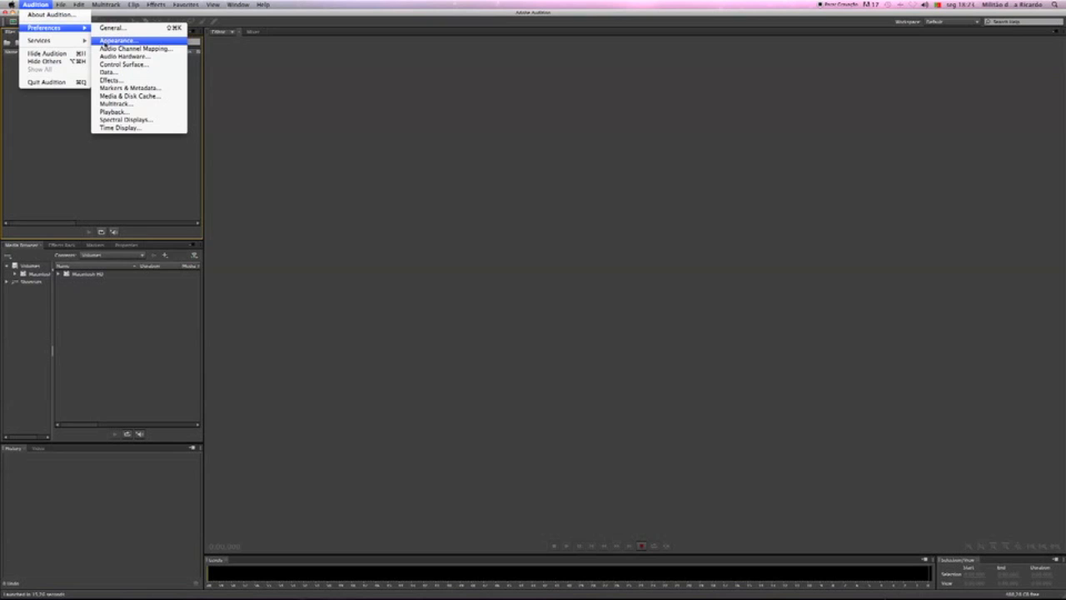
click(110, 56)
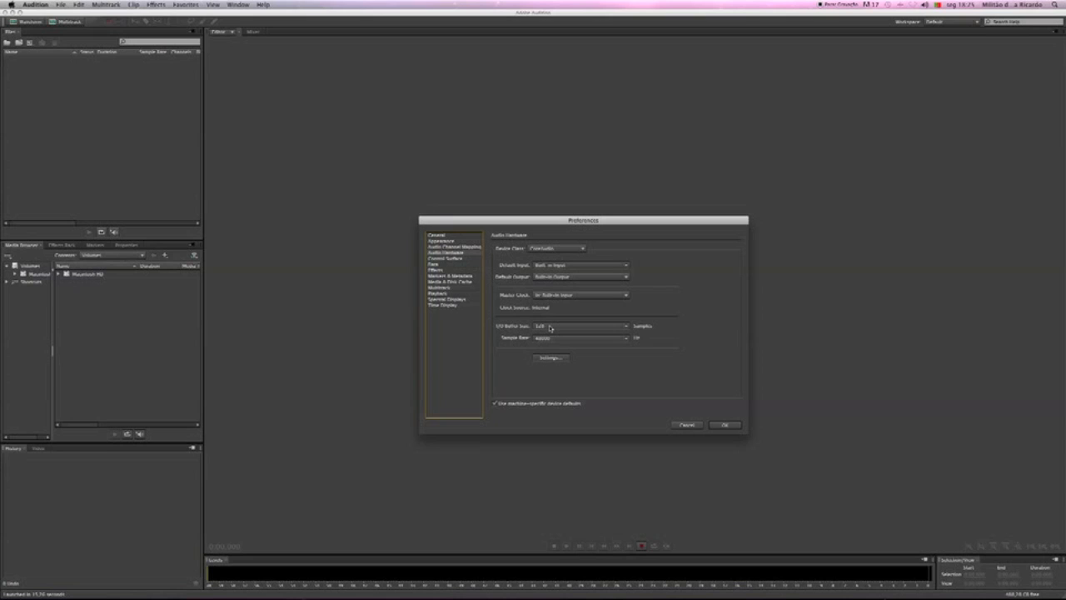
click(549, 326)
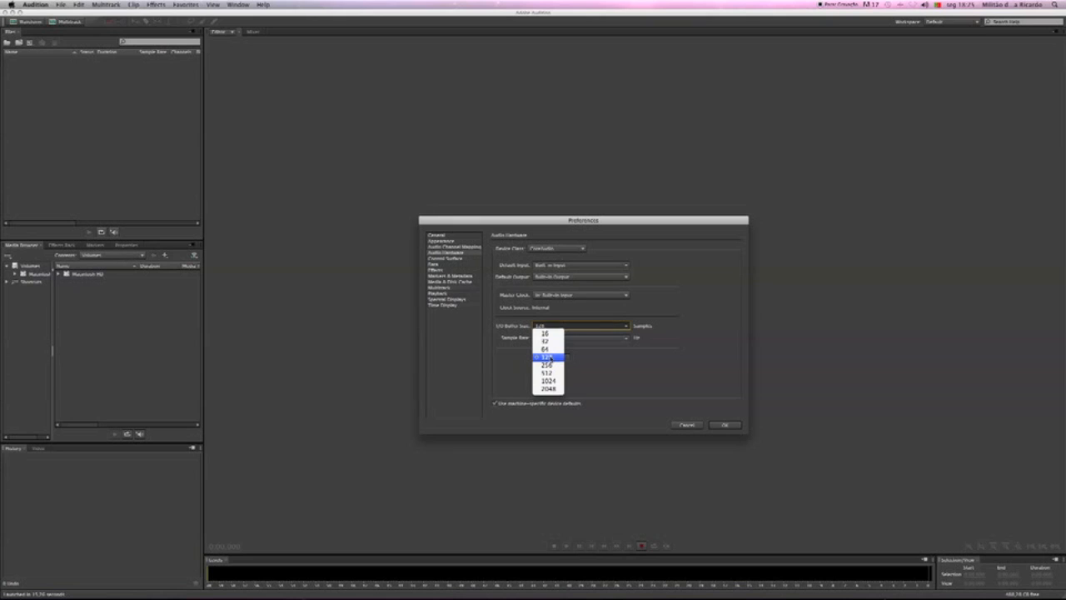
click(549, 357)
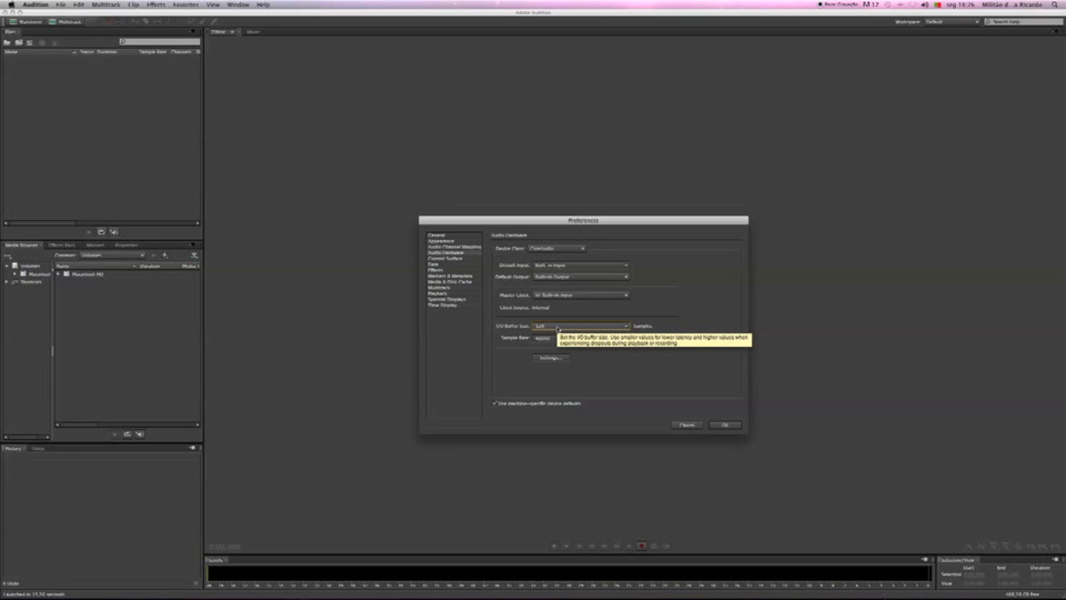
click(557, 327)
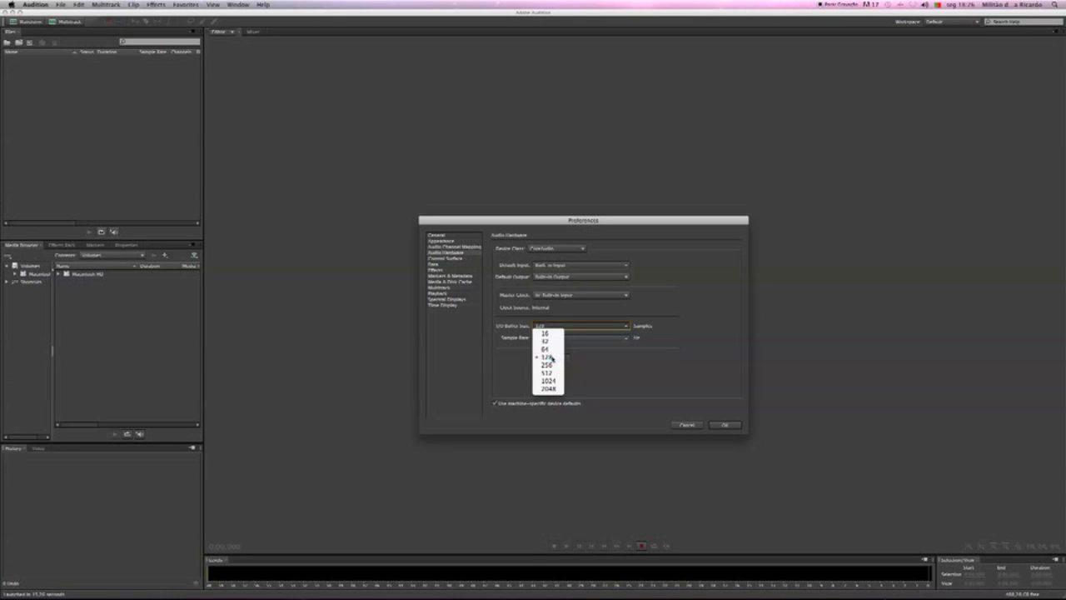
click(549, 357)
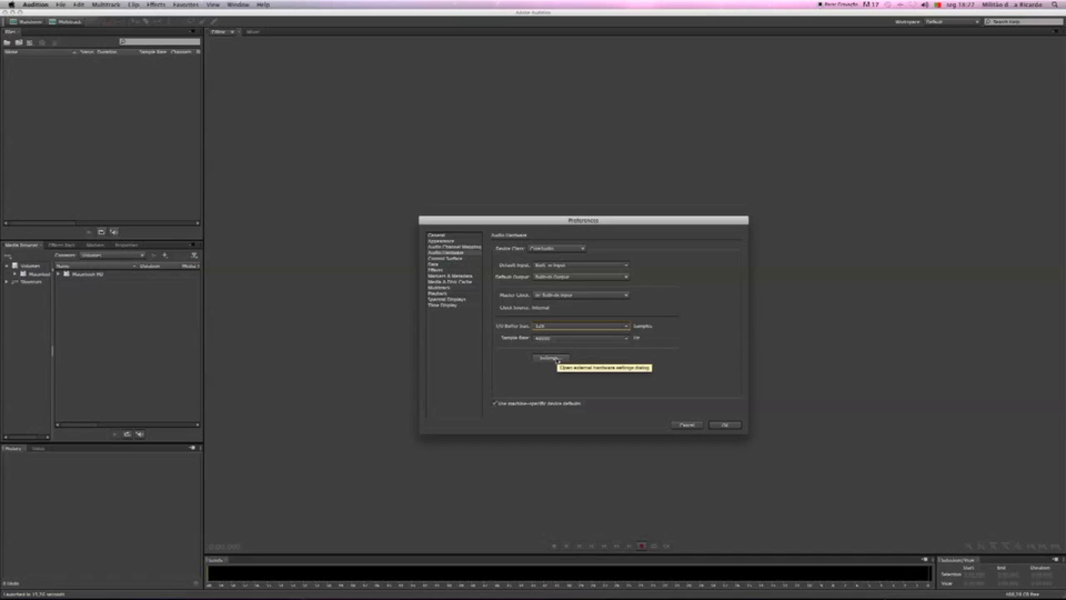
Review the built-in input and output formats in the external audio device settings, close them and accept the Audio Hardware preferences
click(550, 357)
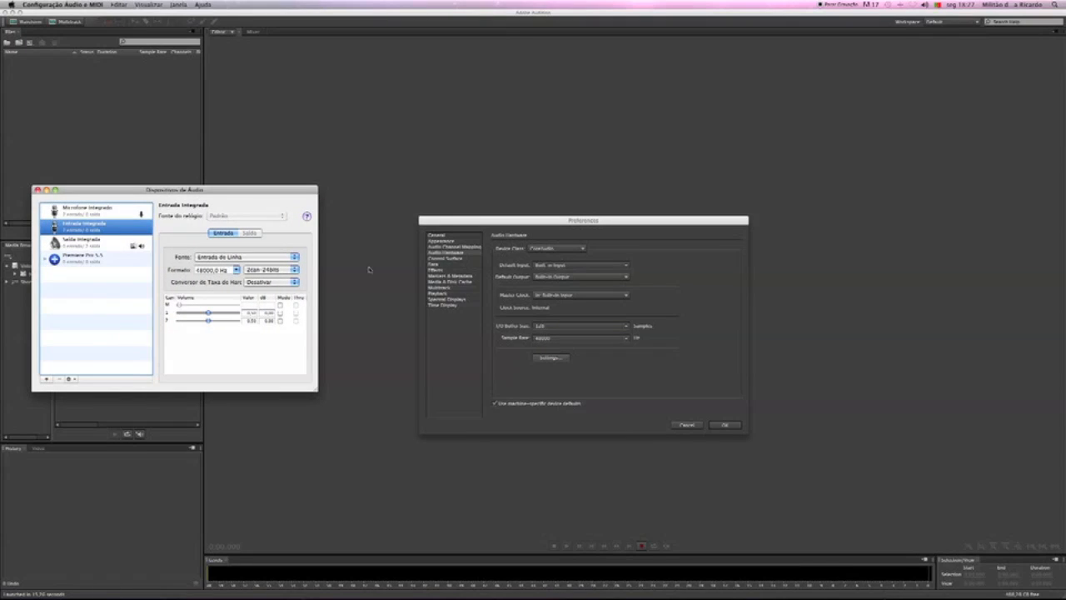
mouse_move(583, 573)
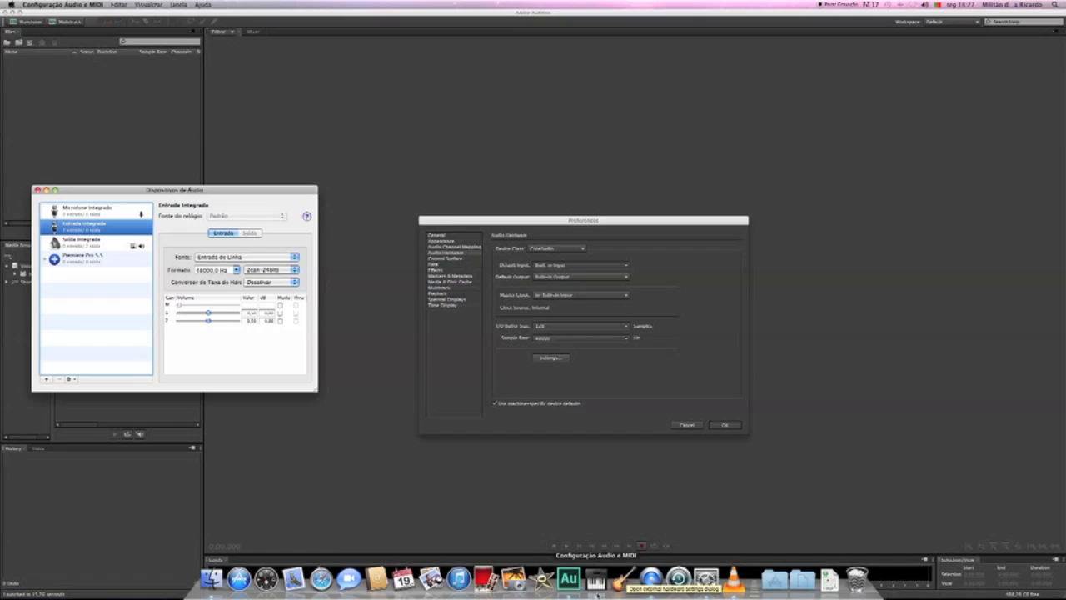
mouse_move(598, 596)
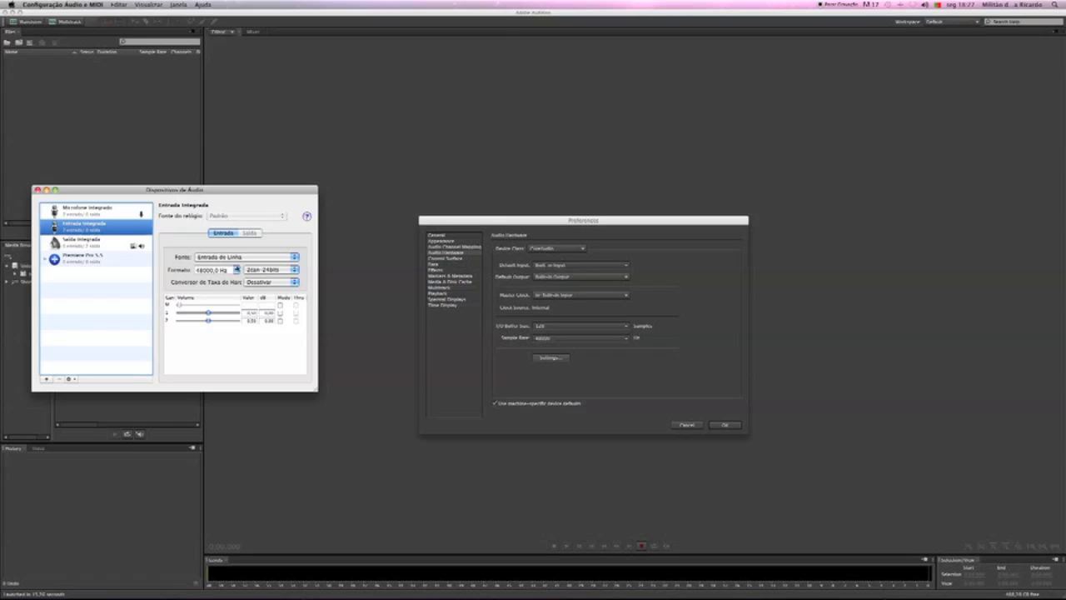
key(Down)
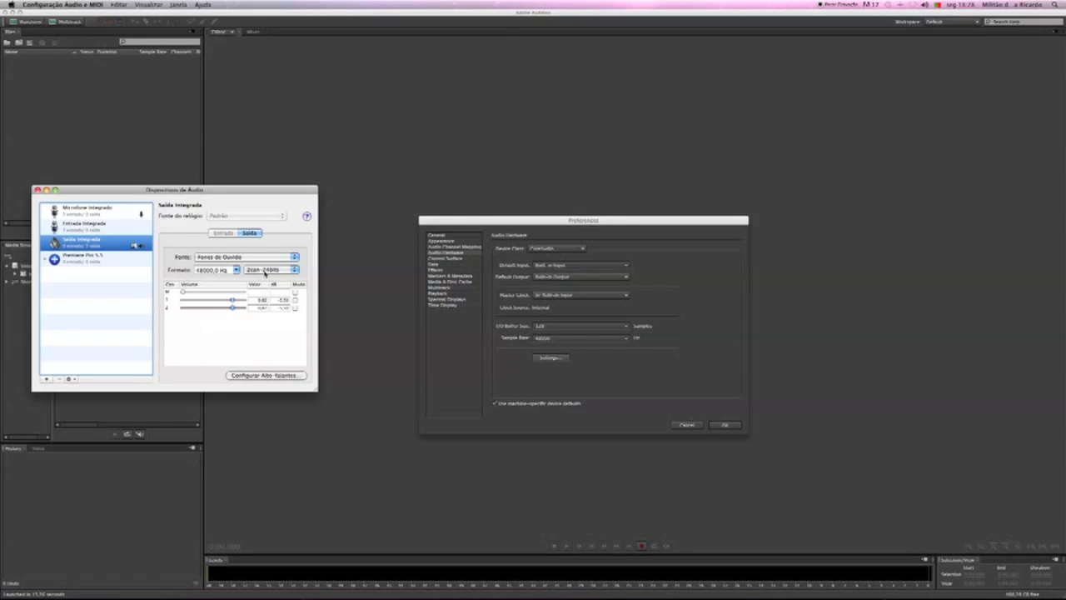
click(47, 191)
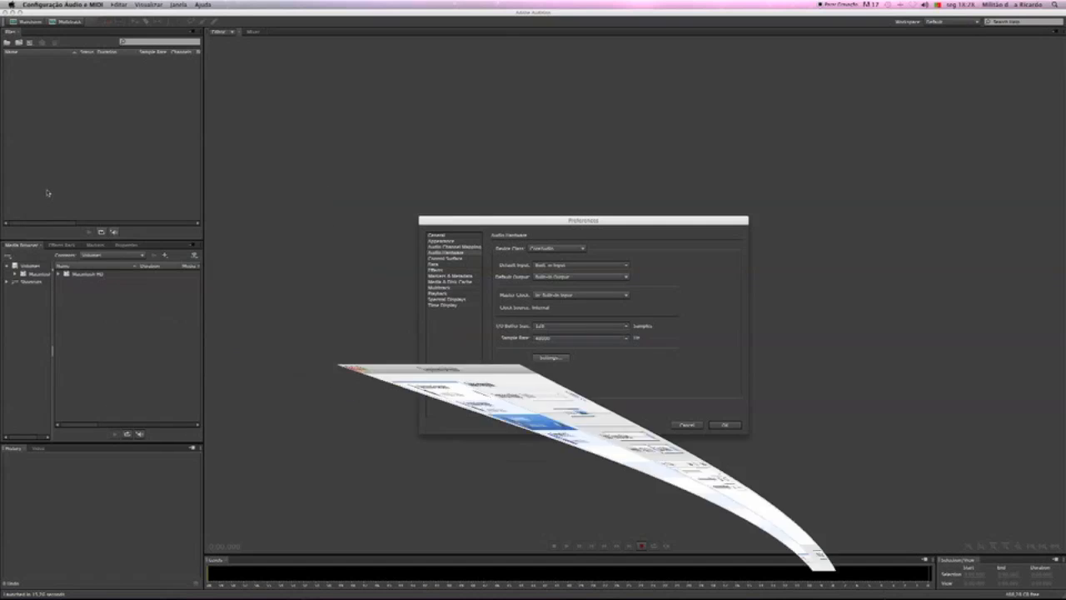
click(731, 426)
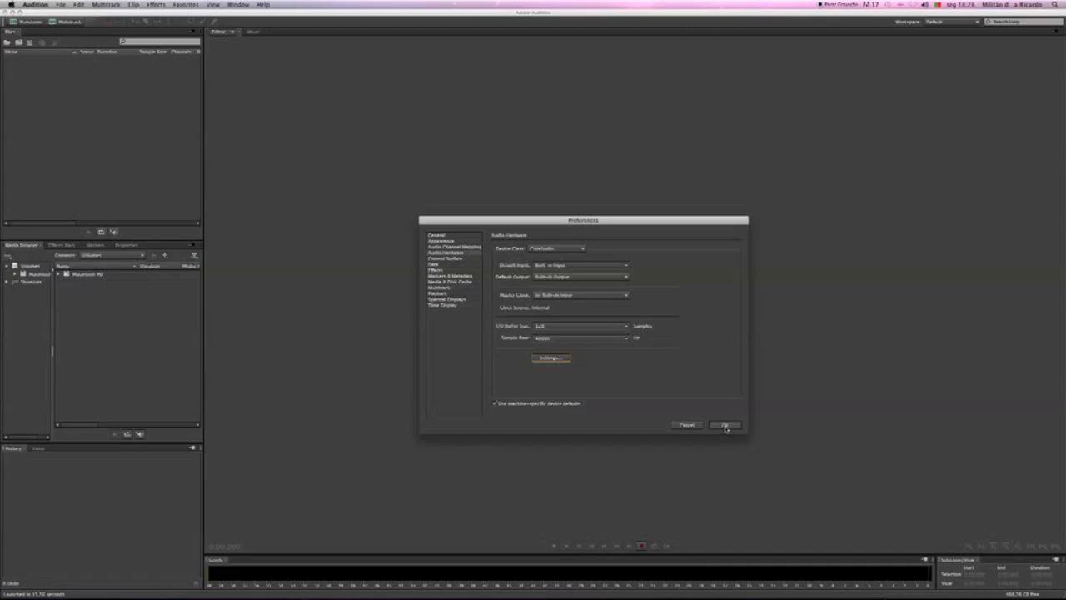
click(726, 426)
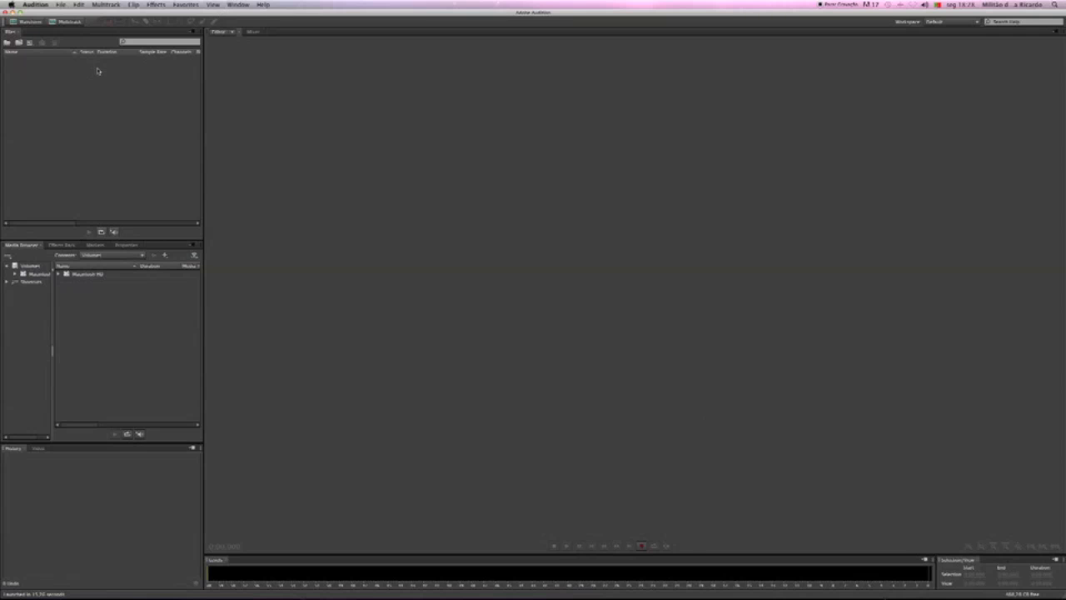
Start a new multitrack session and name it Tutorial Audition 1
click(62, 5)
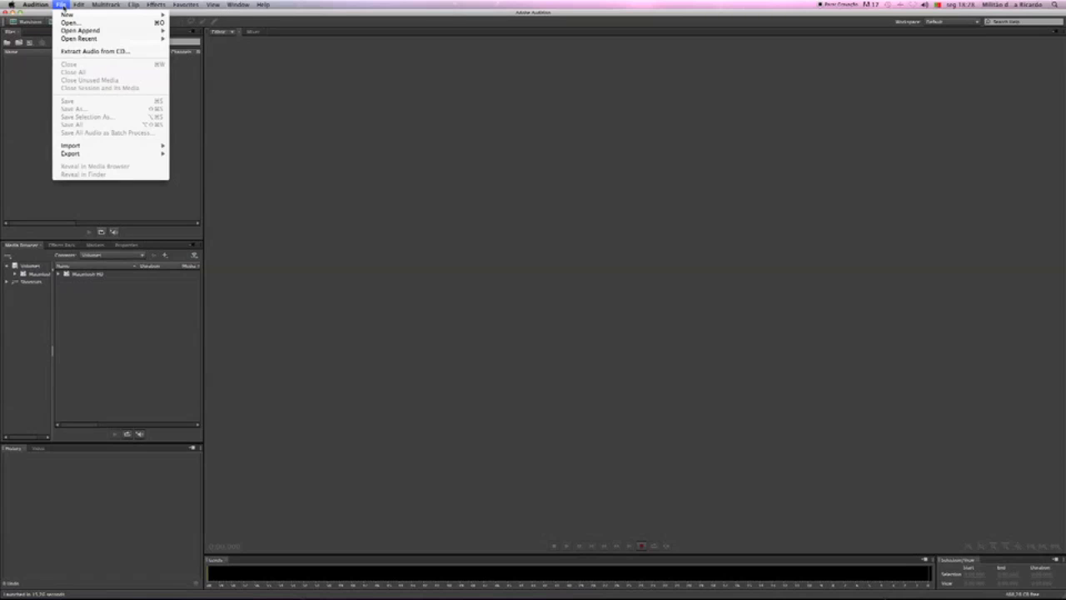
mouse_move(65, 15)
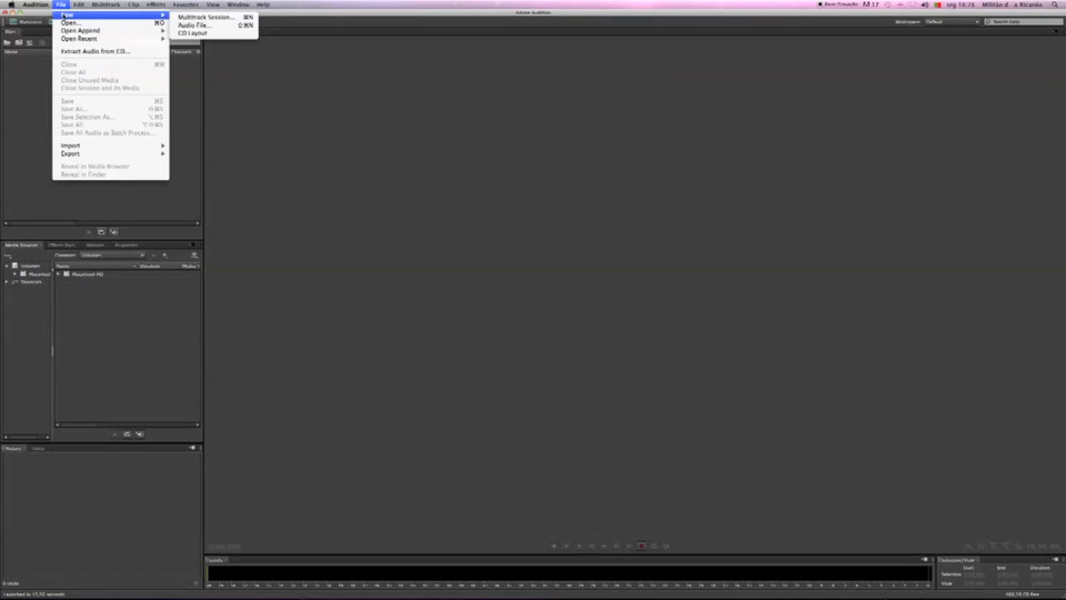
click(203, 18)
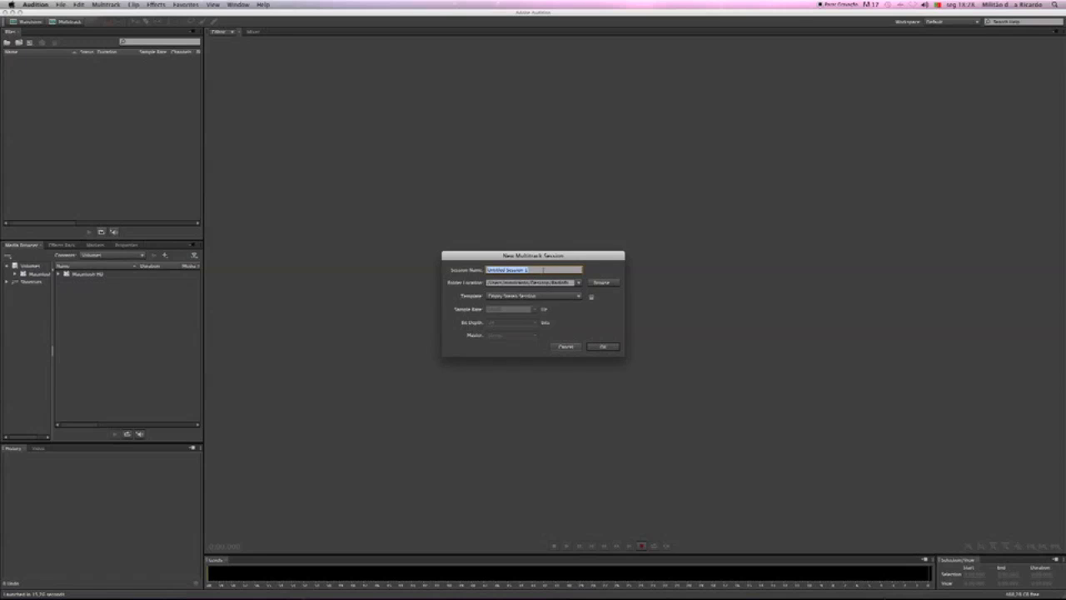
text(Editorial Ad)
Set the session's folder location to the Tutorial Audition folder inside Mesa
click(601, 283)
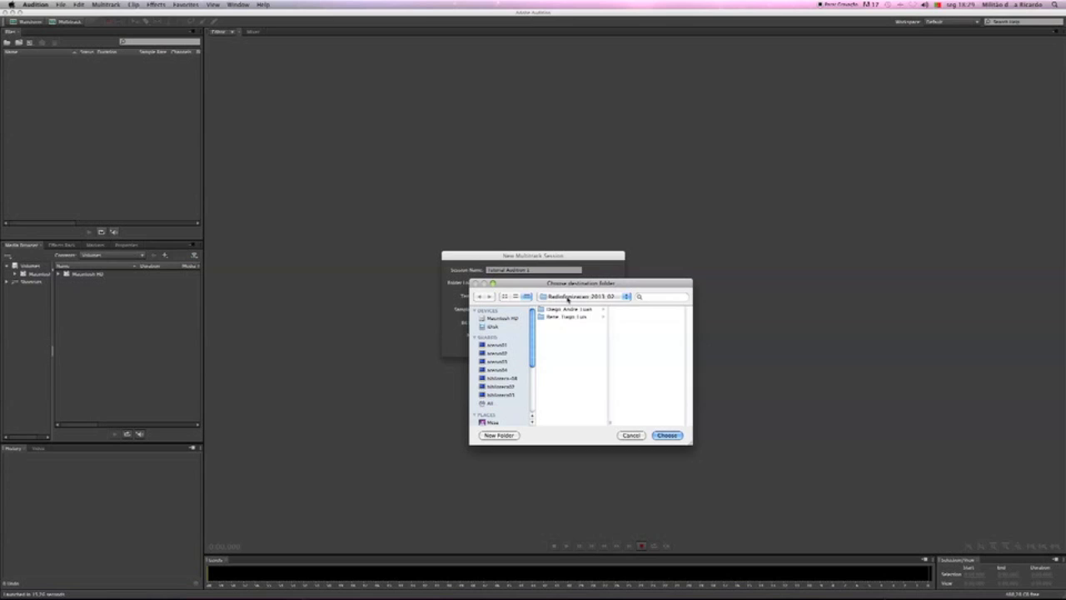
click(568, 296)
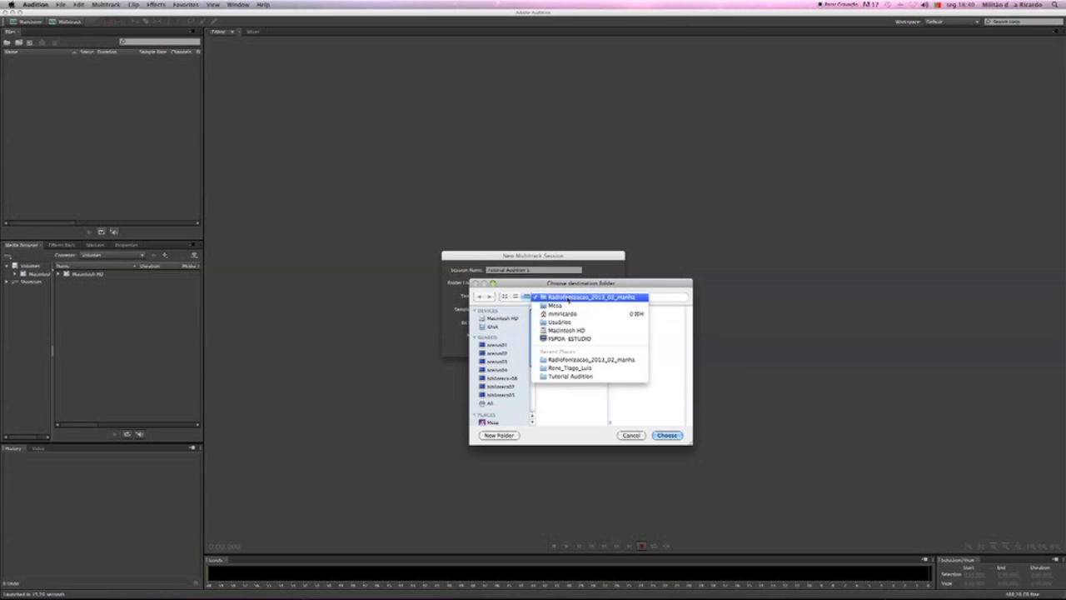
click(565, 305)
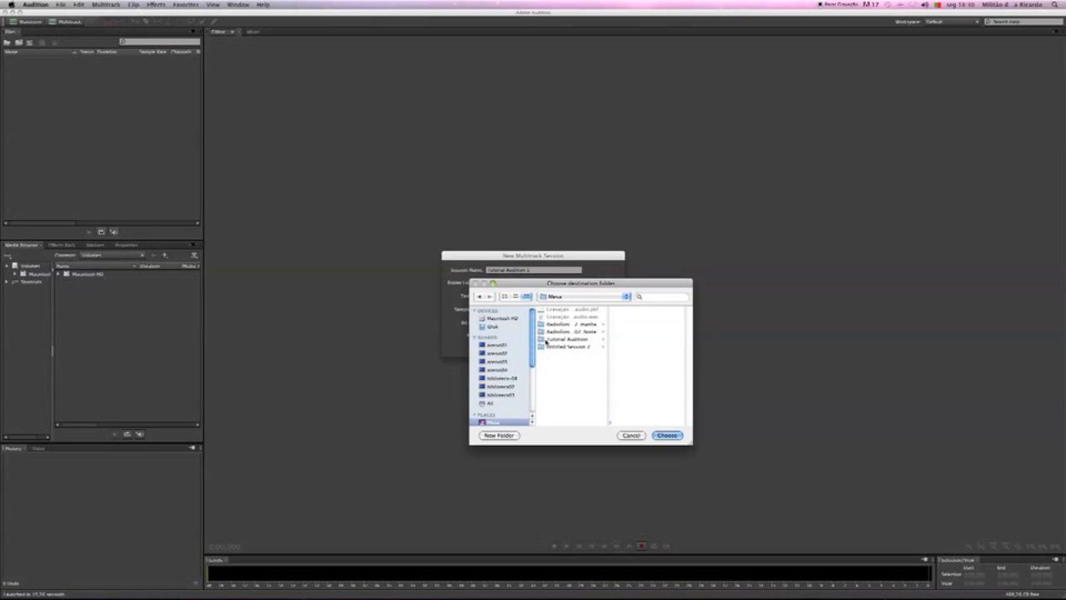
click(548, 339)
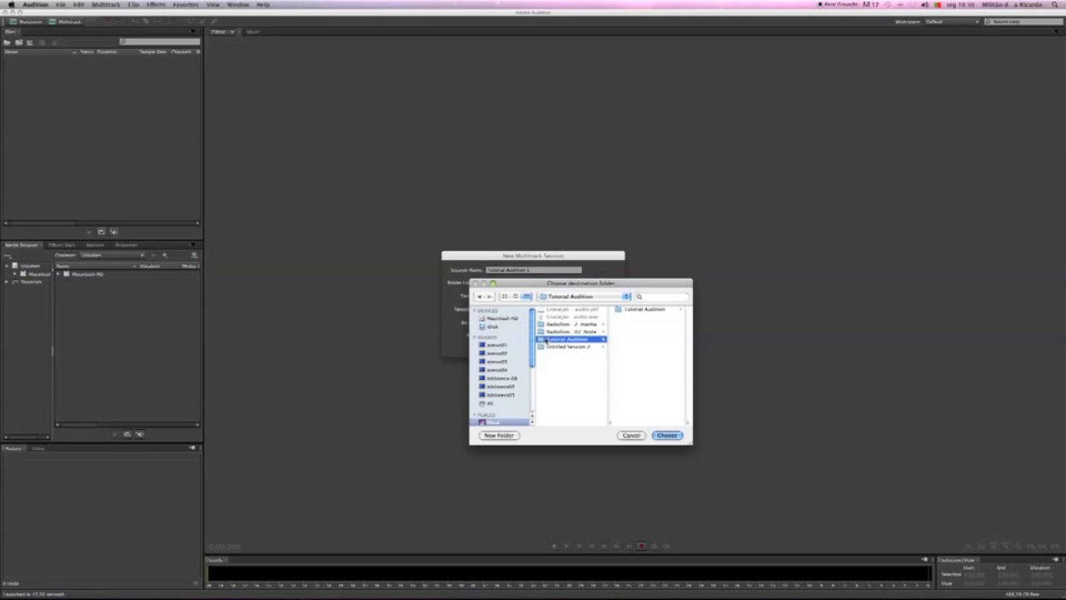
click(665, 434)
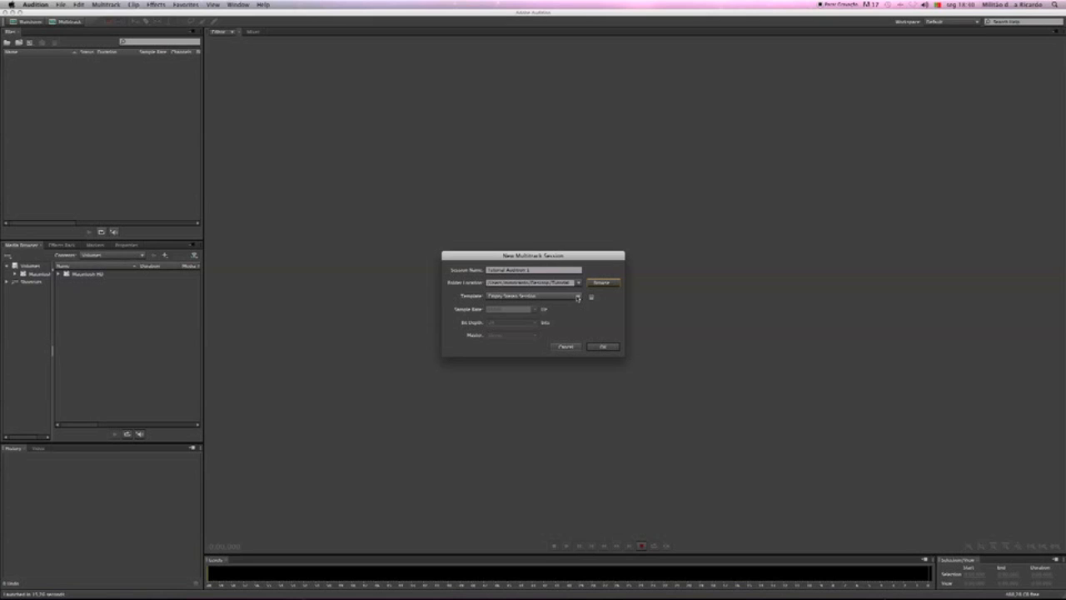
Choose the Empty Stereo Session template and create the multitrack session
click(578, 297)
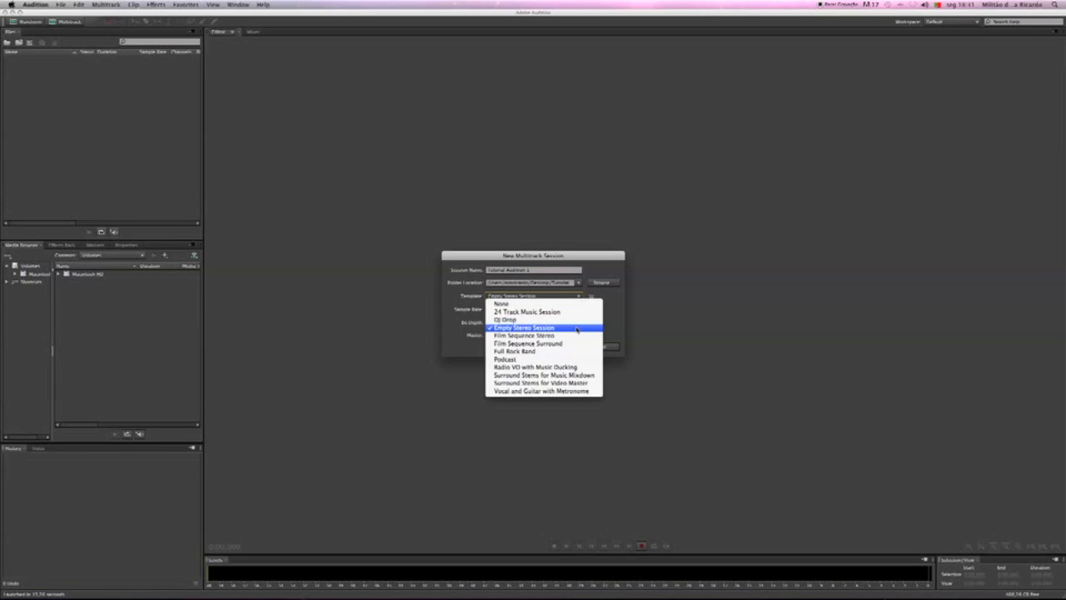
click(576, 328)
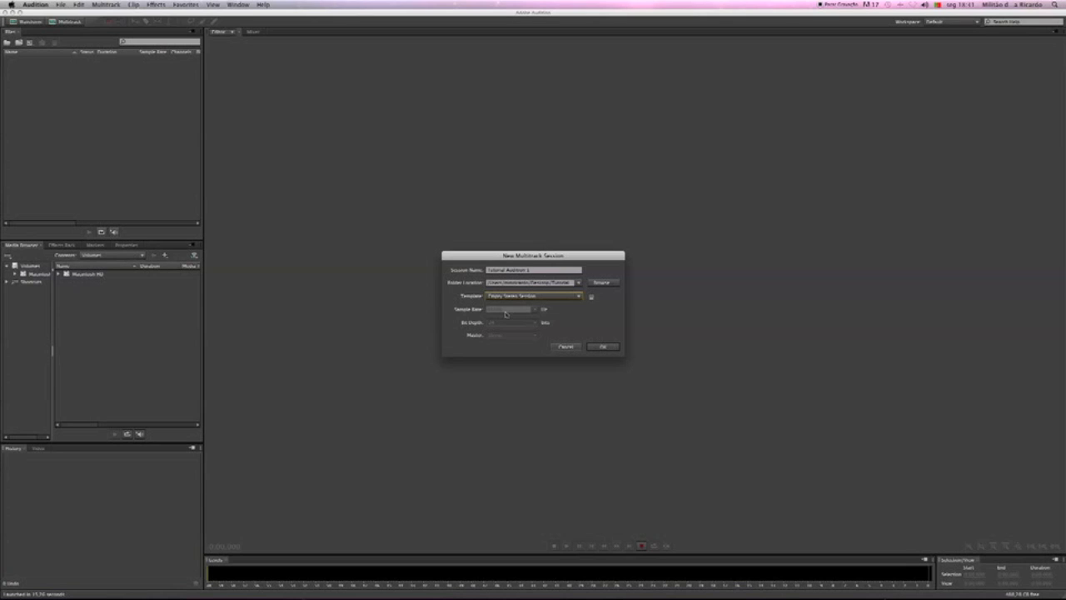
click(604, 347)
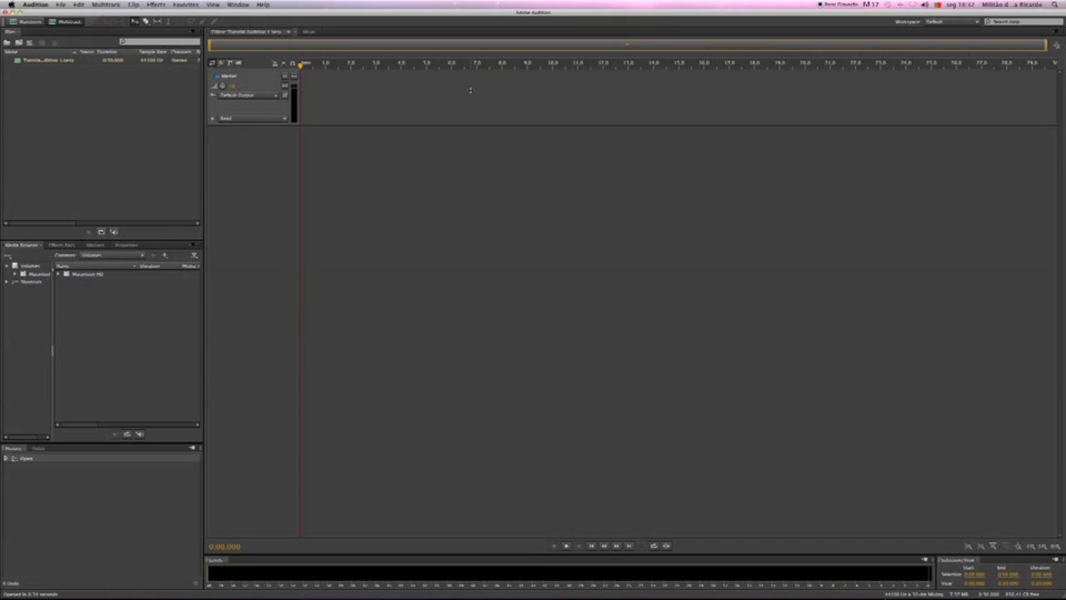
Show the Mixer for the session
click(239, 5)
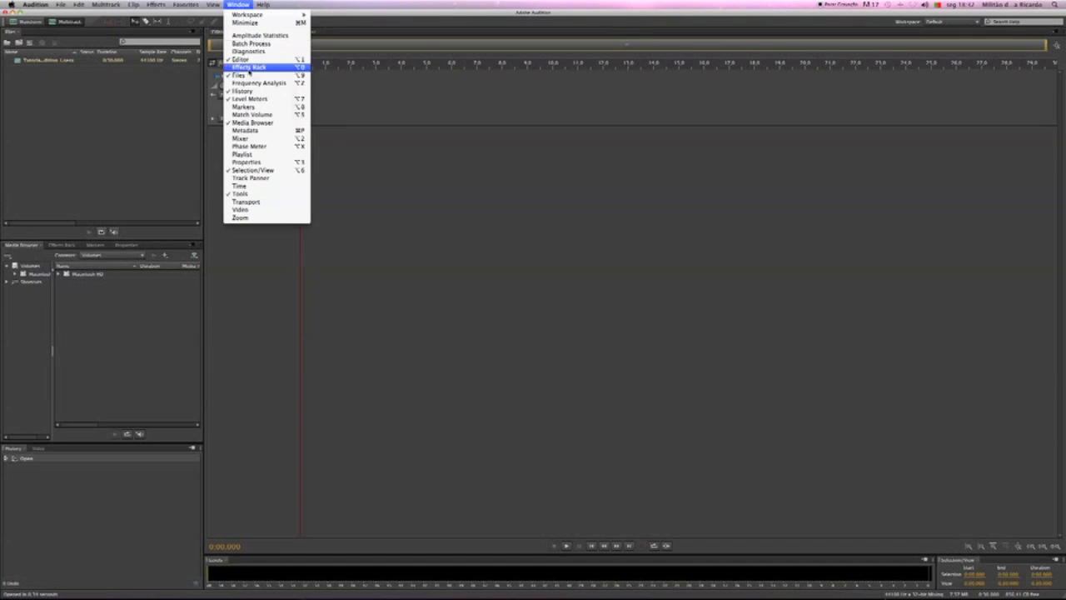
click(259, 139)
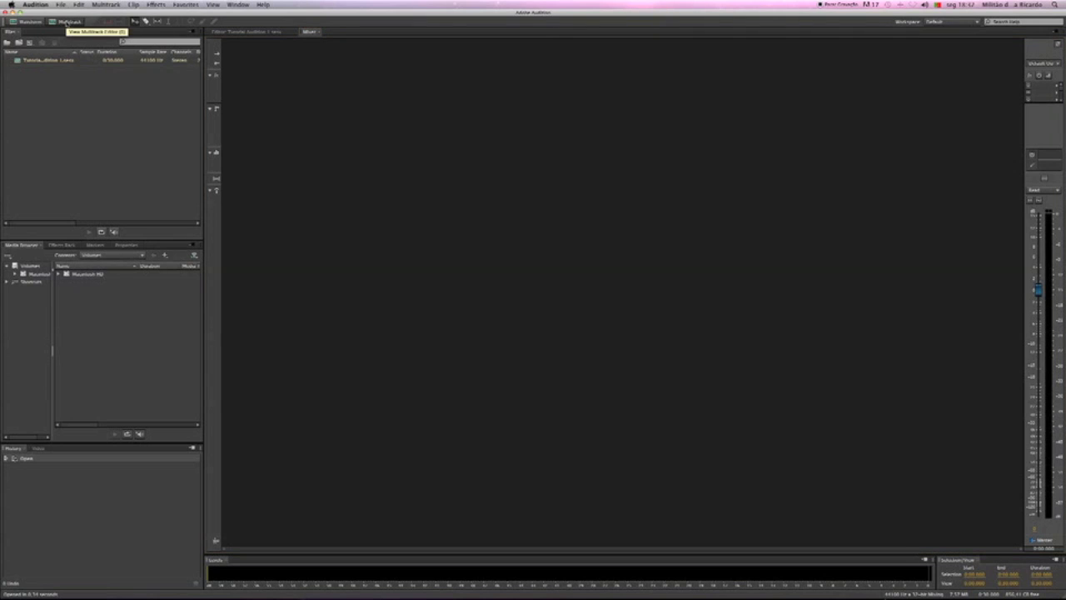
click(32, 22)
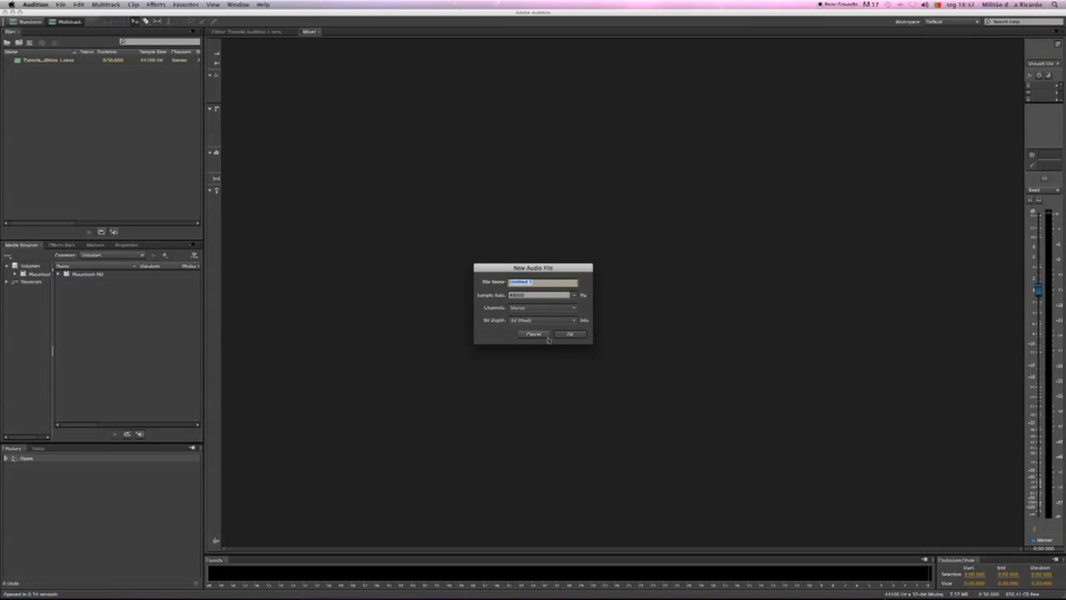
click(529, 319)
click(525, 342)
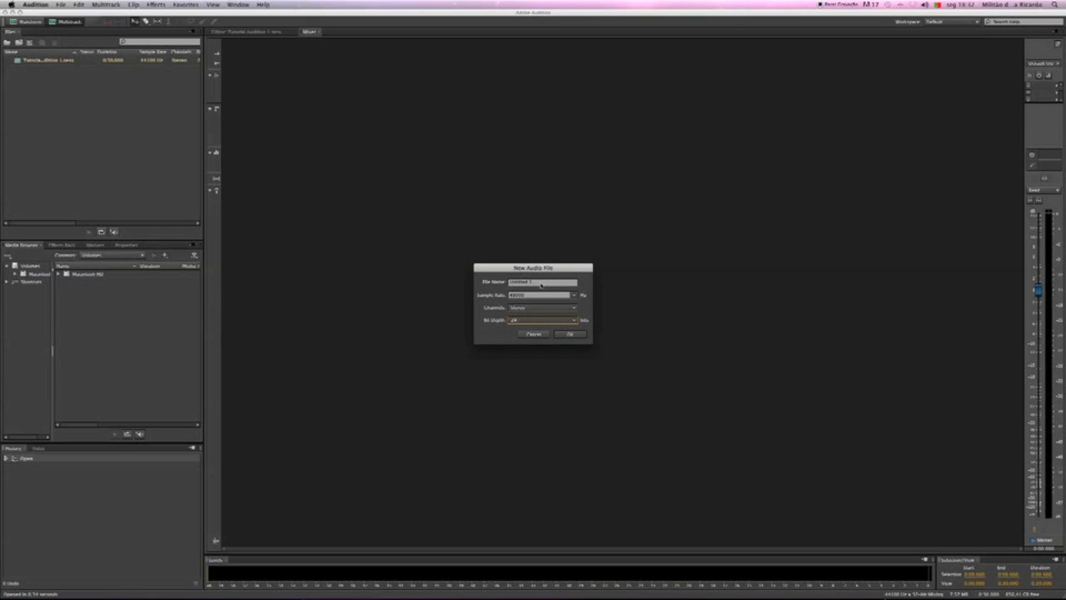
click(535, 335)
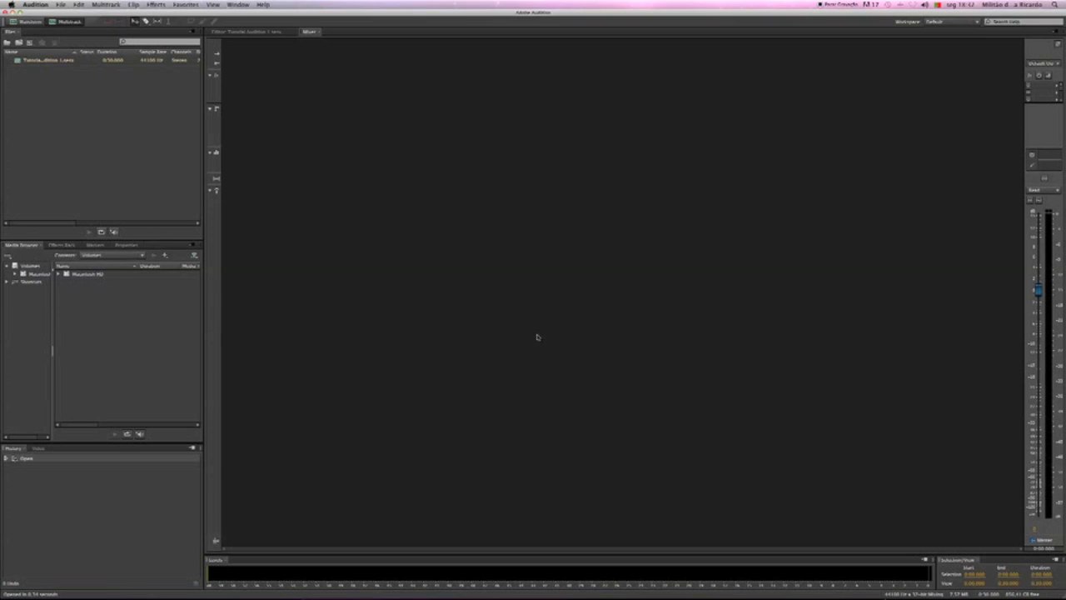
Hide the Mixer and return to the session's multitrack editor
click(240, 5)
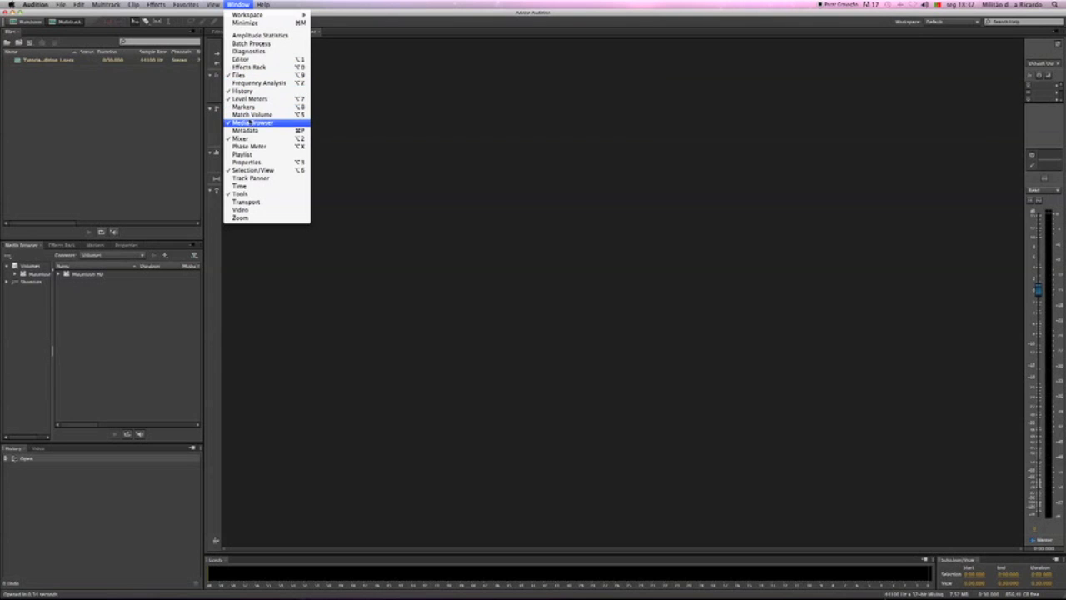
click(251, 139)
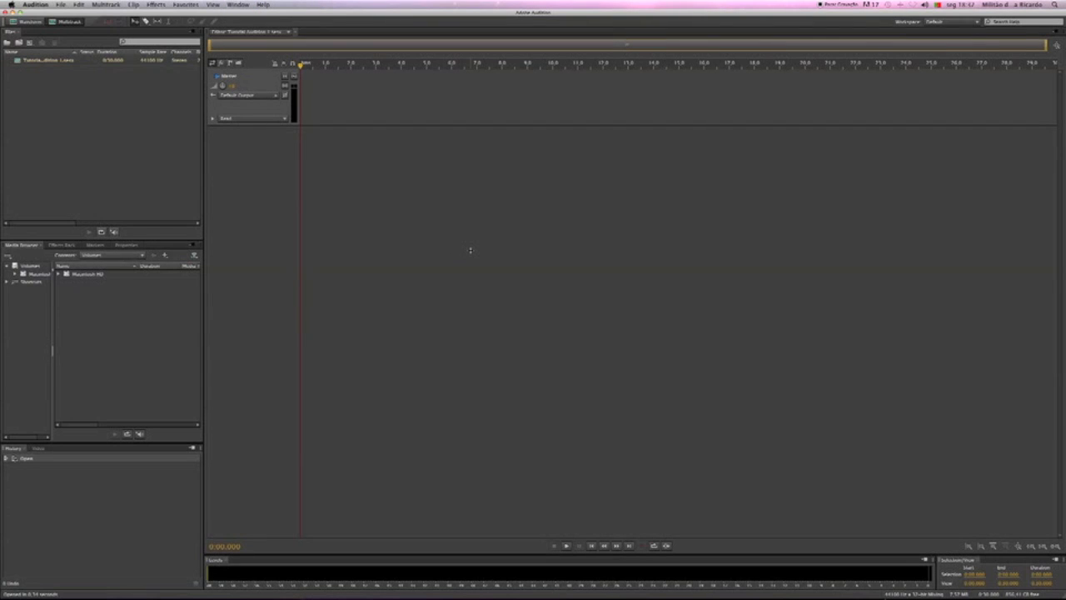
Add a mono audio track to the multitrack session
click(107, 5)
mouse_move(111, 15)
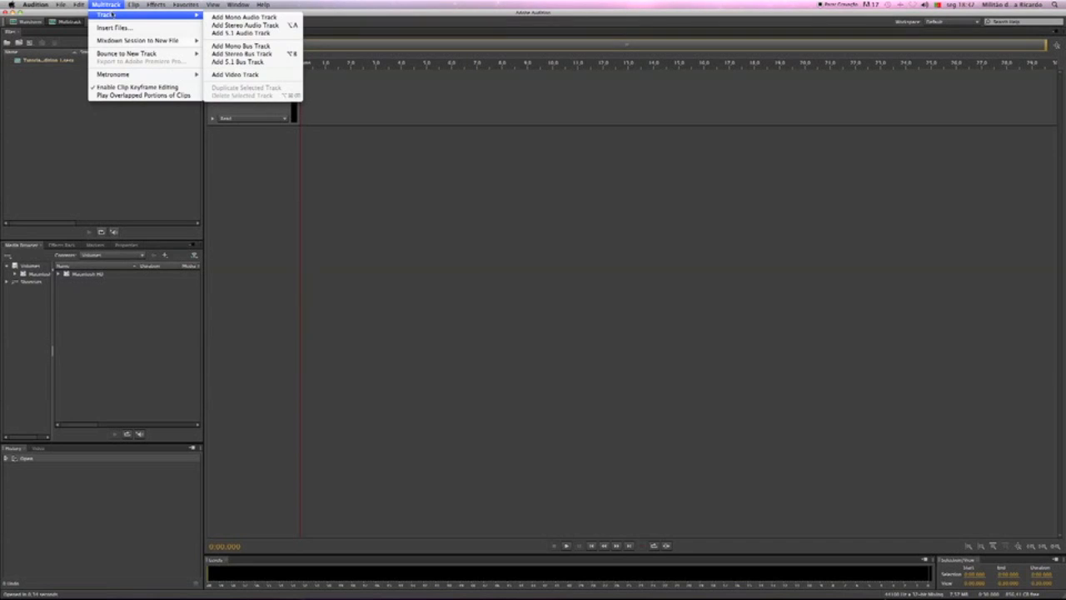
click(241, 17)
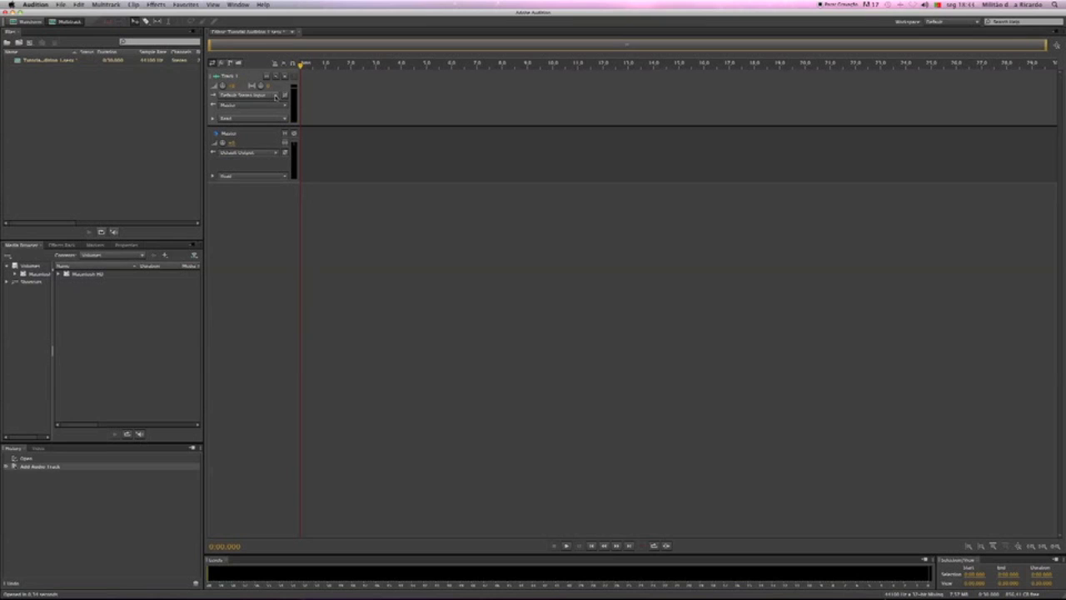
Check the input options available for Track 1
click(276, 96)
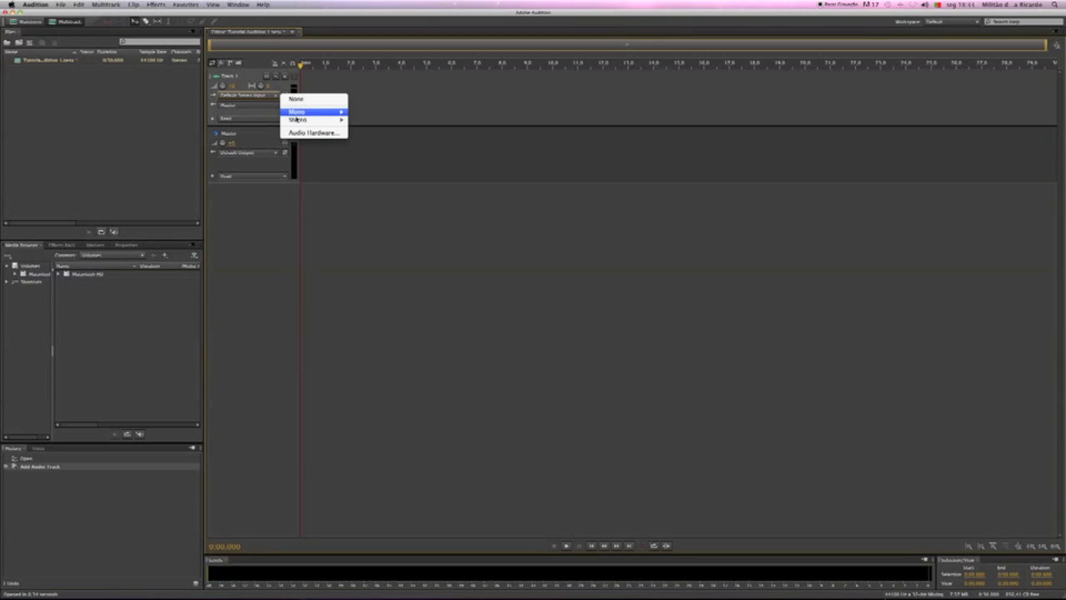
mouse_move(301, 112)
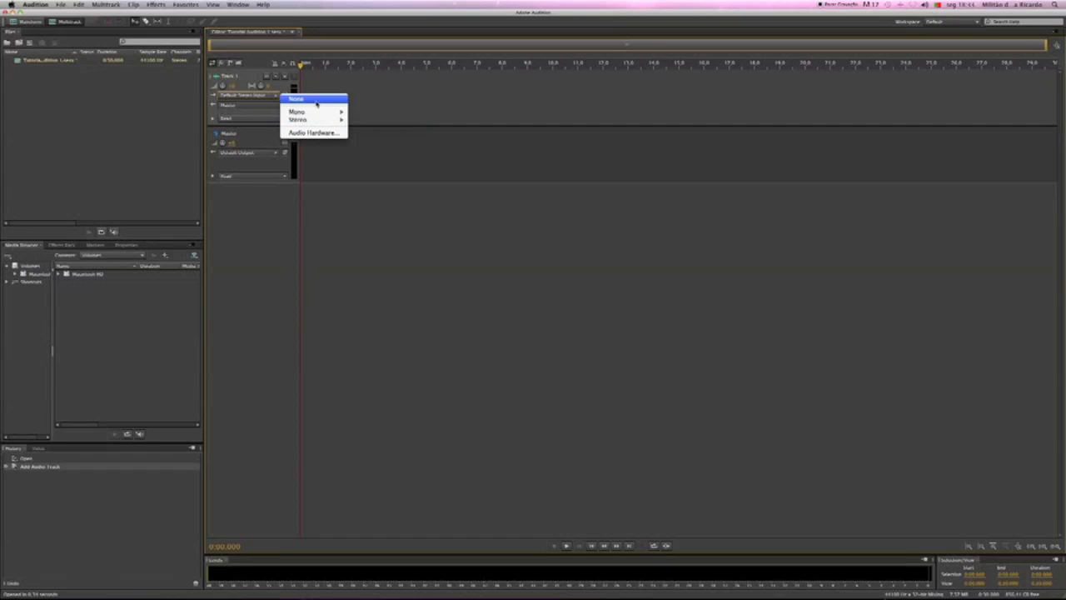
click(341, 89)
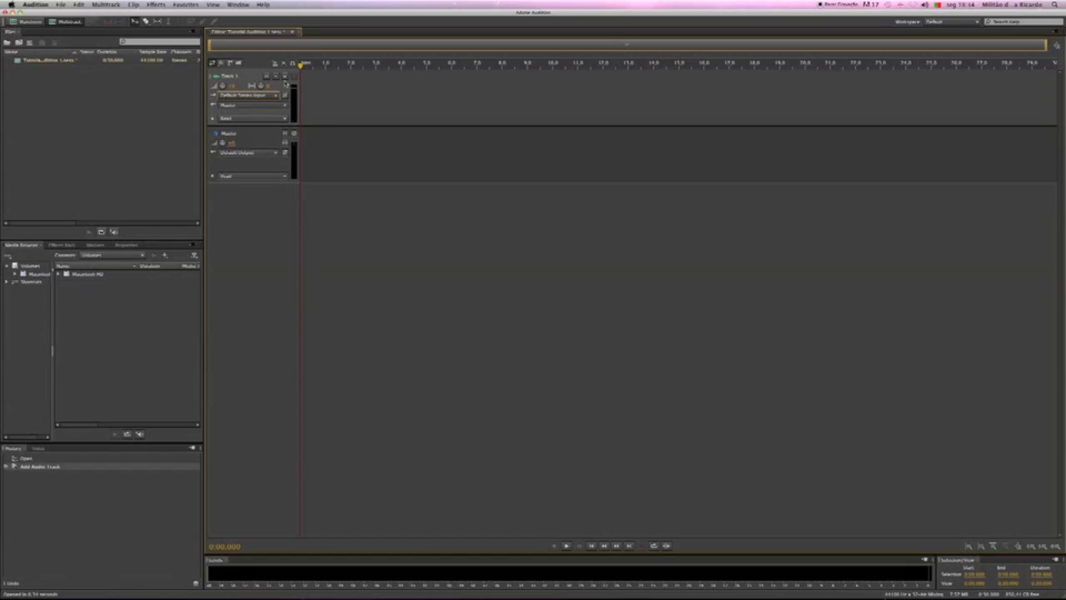
Test Track 1 by arming it for recording with input monitoring on, and switch both off again
click(285, 76)
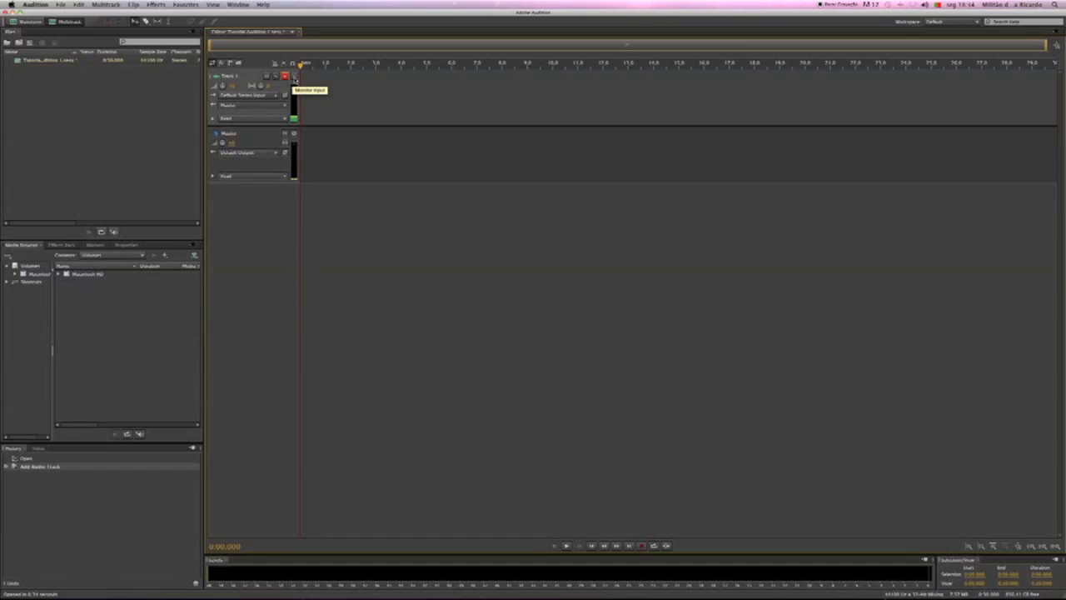
click(294, 77)
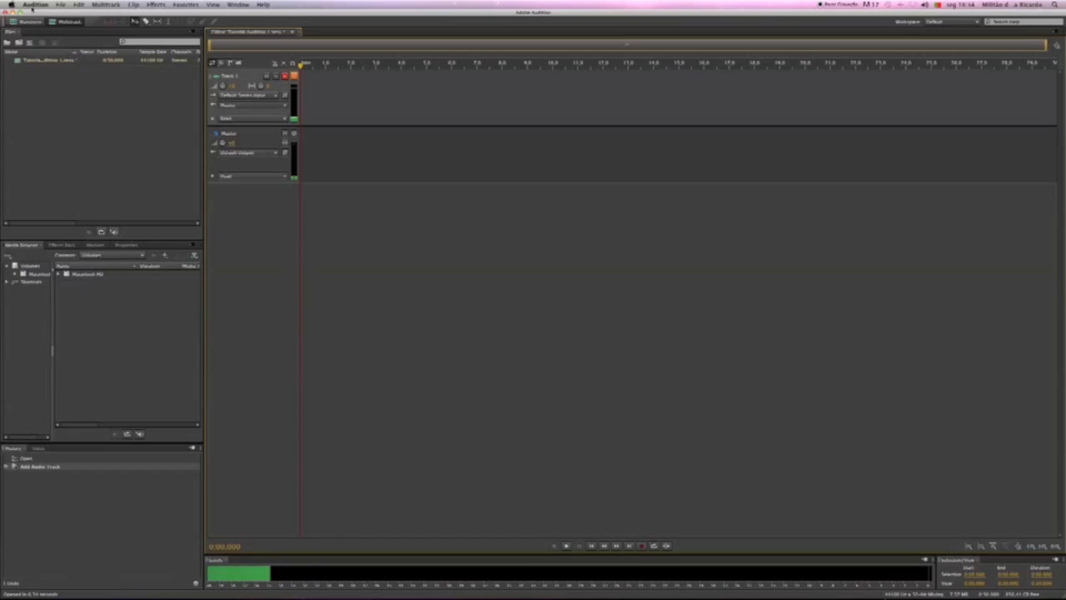
click(38, 7)
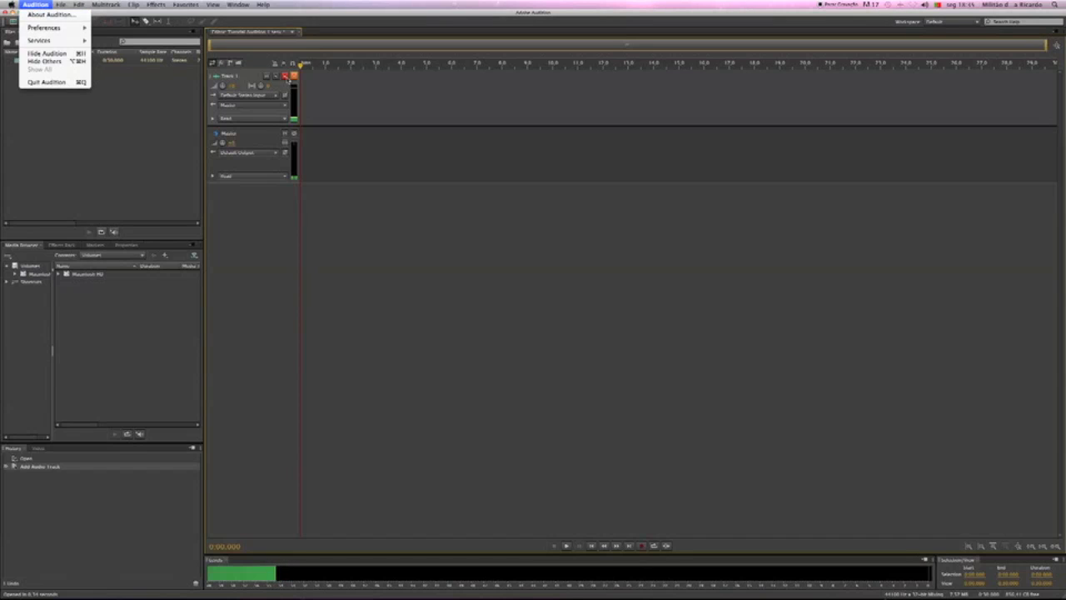
click(291, 80)
click(294, 76)
click(285, 76)
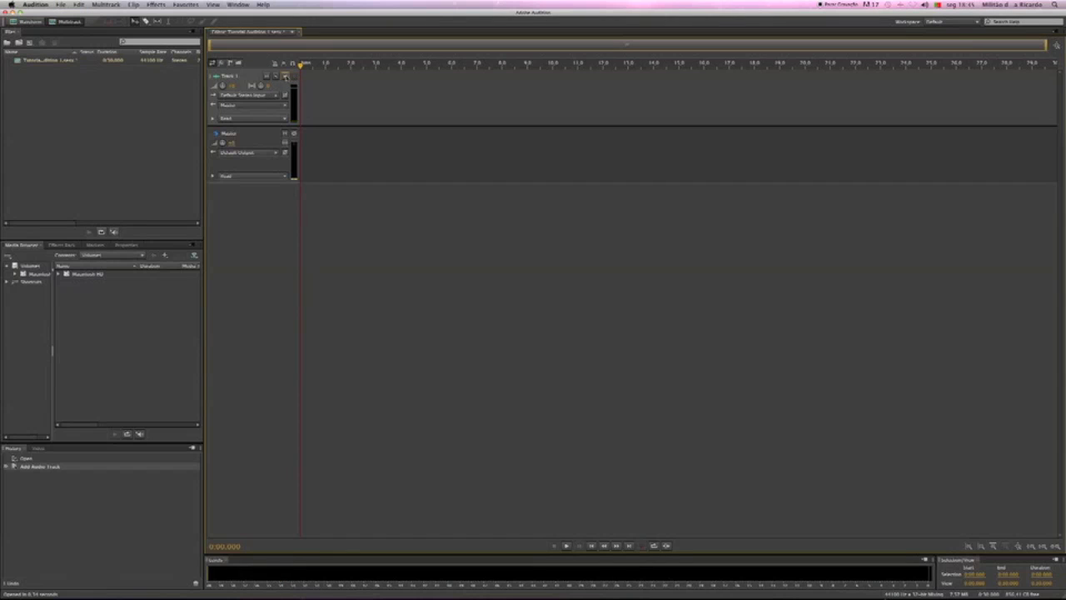
Set the default input to Built-in Microphone in the Audio Hardware preferences and accept the device change
click(38, 6)
mouse_move(51, 28)
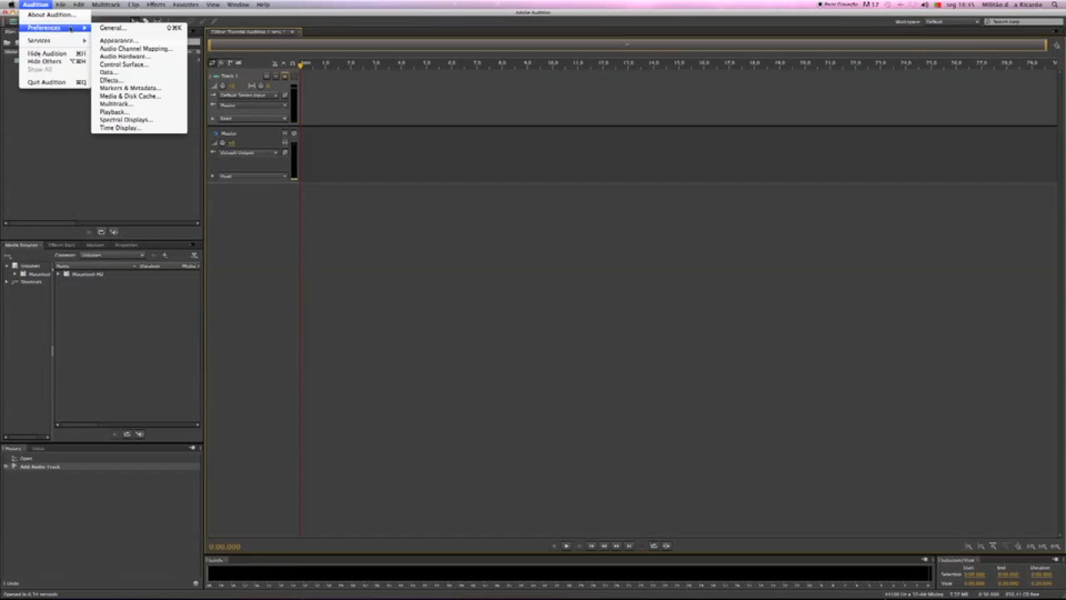
click(123, 55)
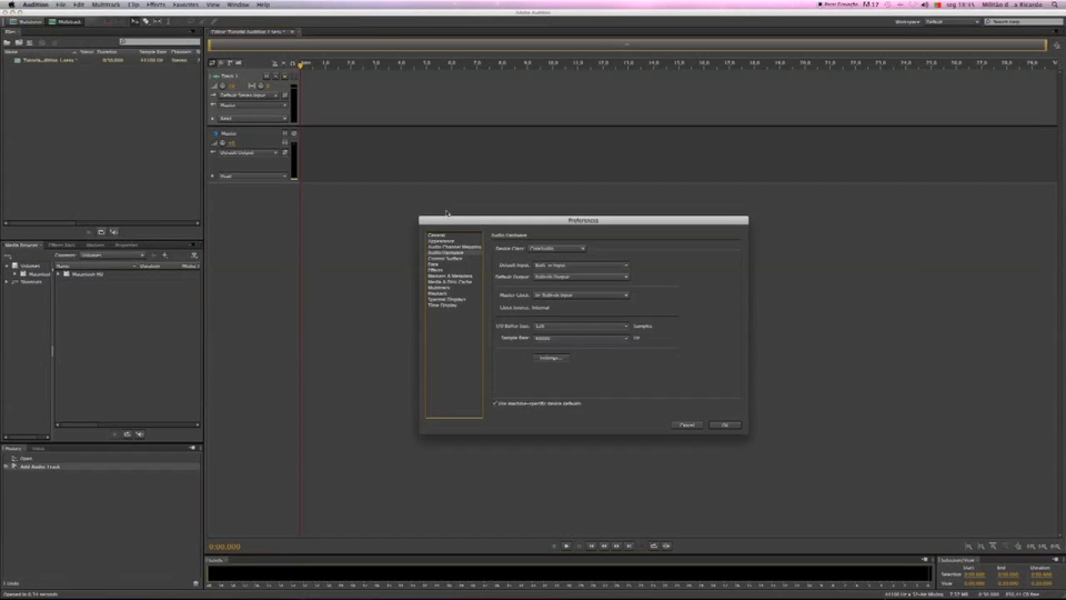
click(560, 265)
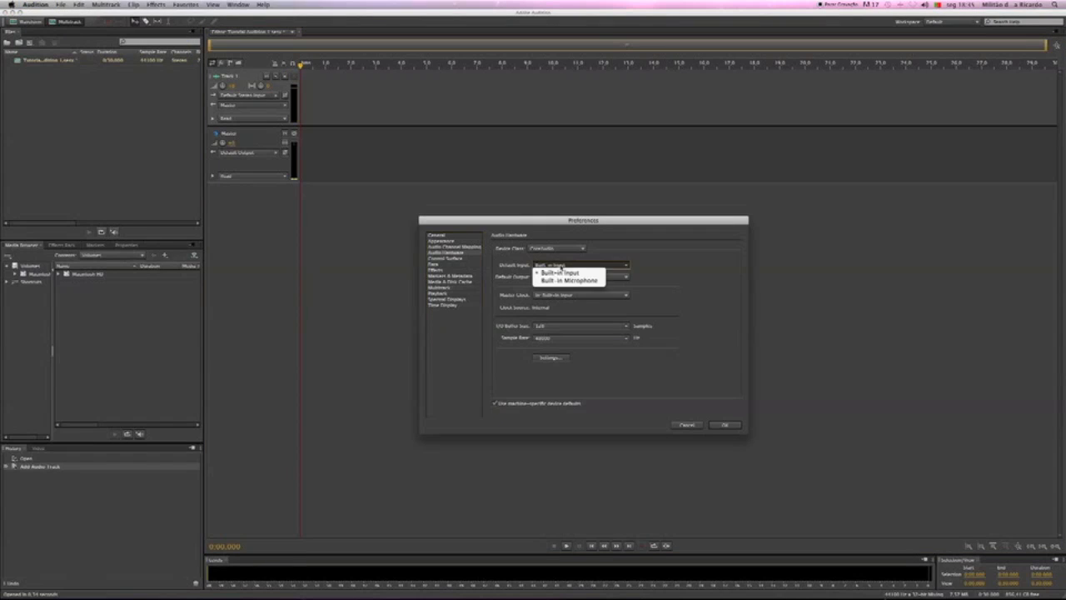
click(564, 281)
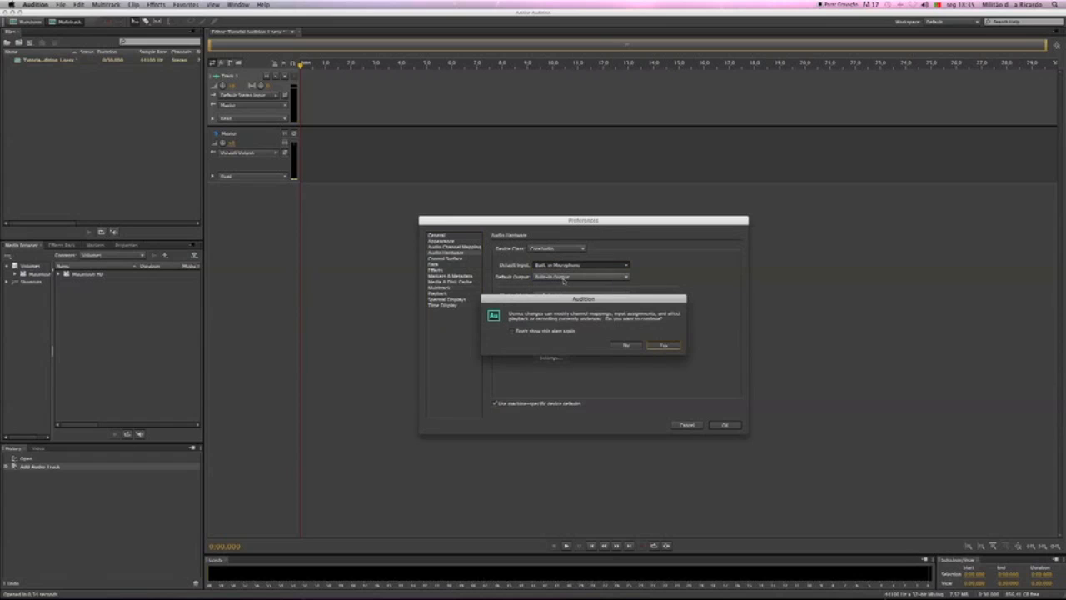
click(666, 345)
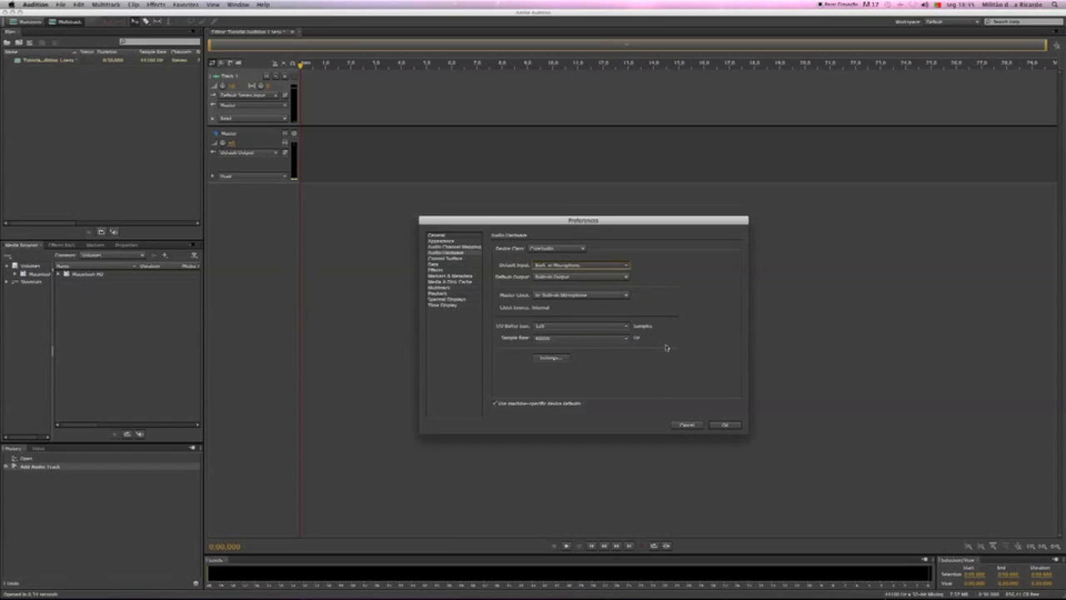
click(724, 425)
Switch to Configuração Áudio e MIDI, examine the Microfone Integrado input format, and minimize the audio devices window
mouse_move(820, 583)
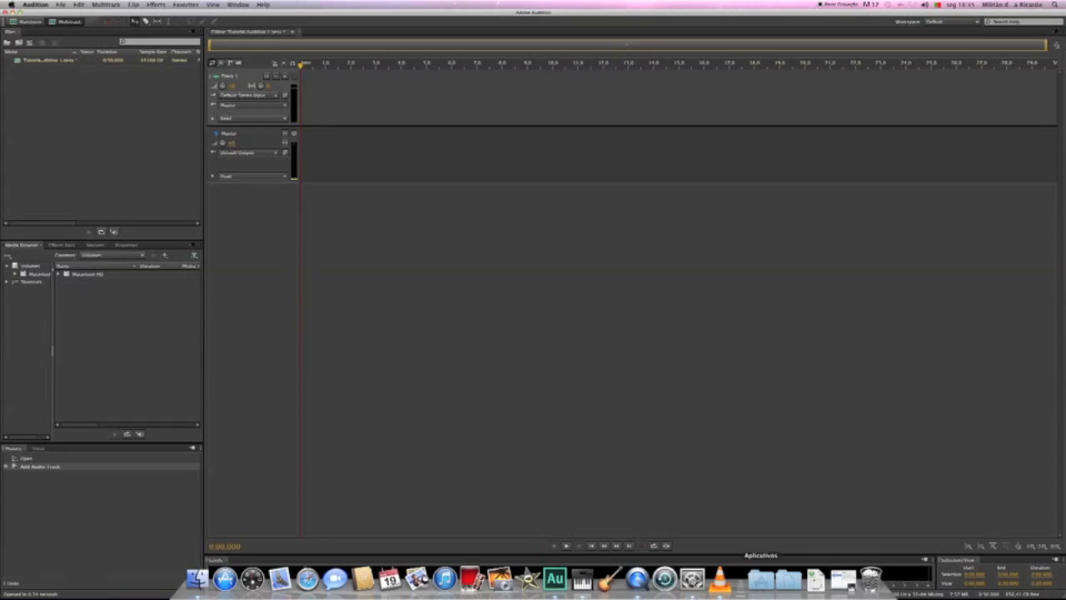
click(582, 577)
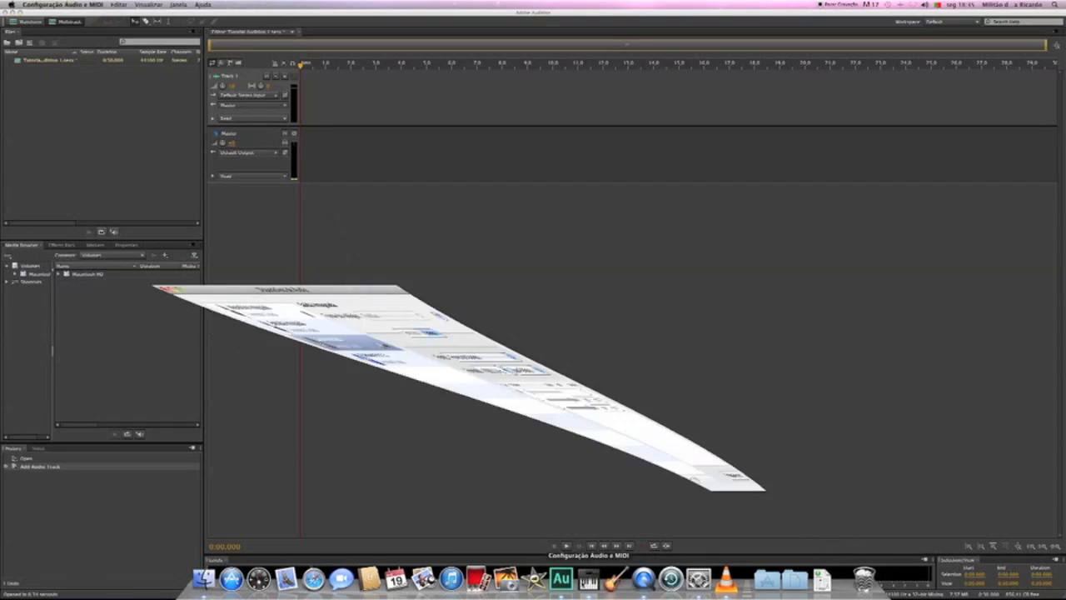
click(89, 210)
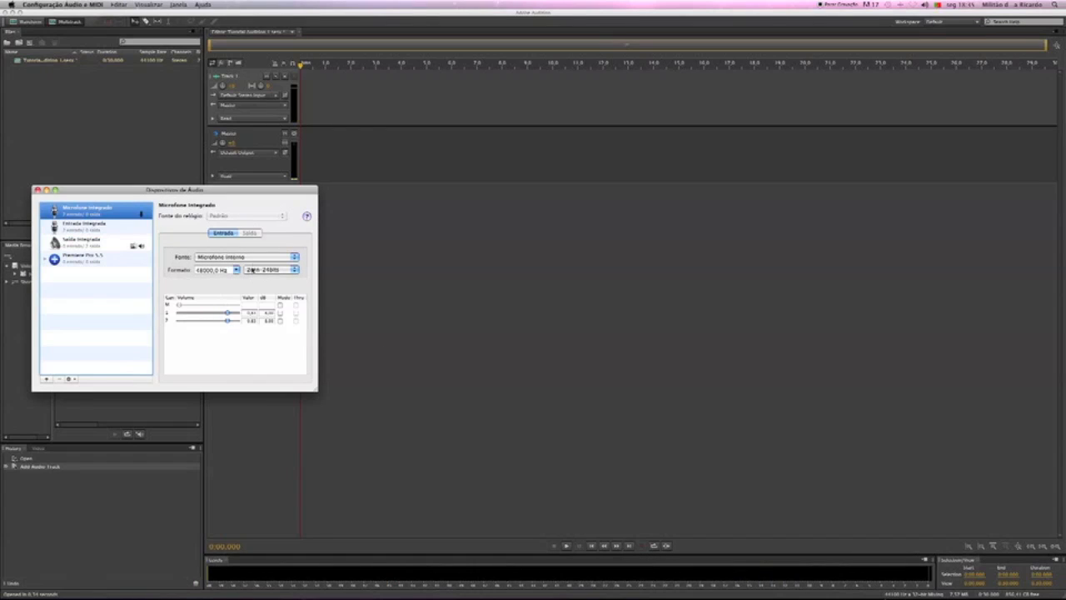
click(46, 190)
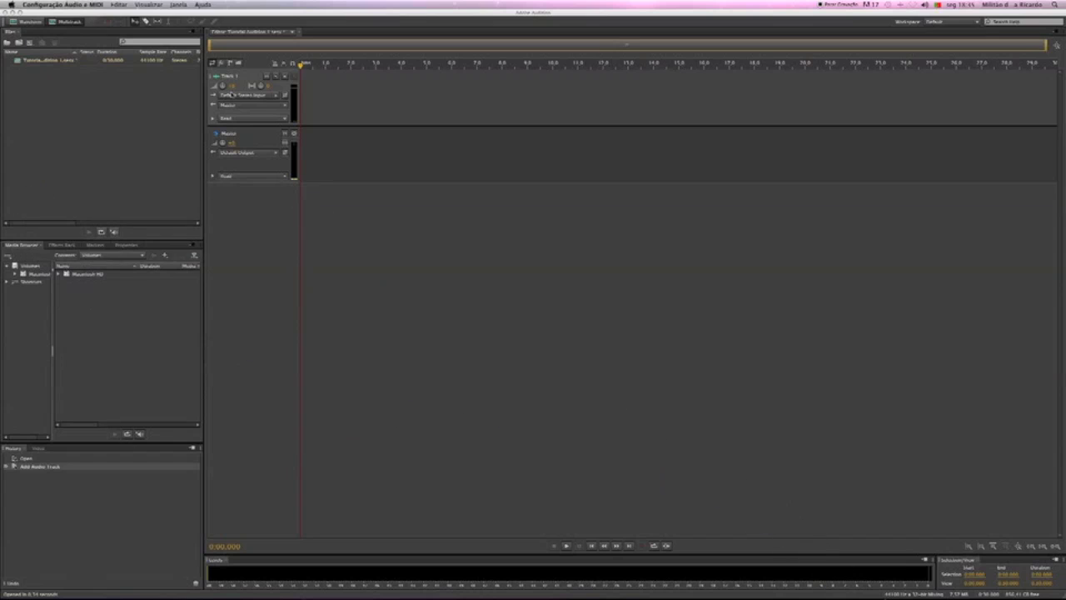
Arm Track 1 and record about 1:07 of microphone audio onto it
click(285, 78)
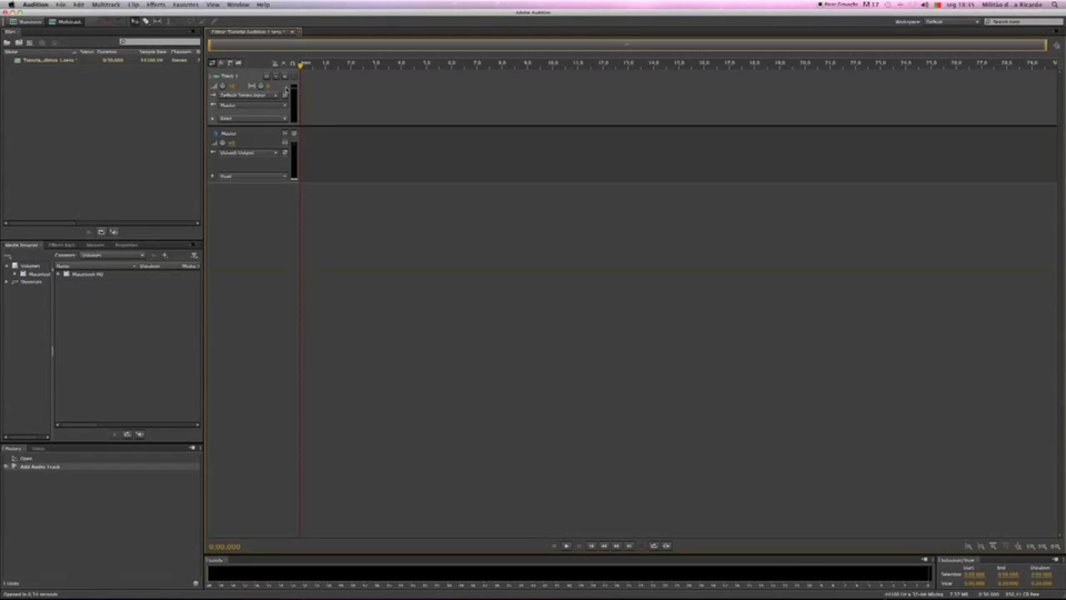
click(286, 77)
click(643, 547)
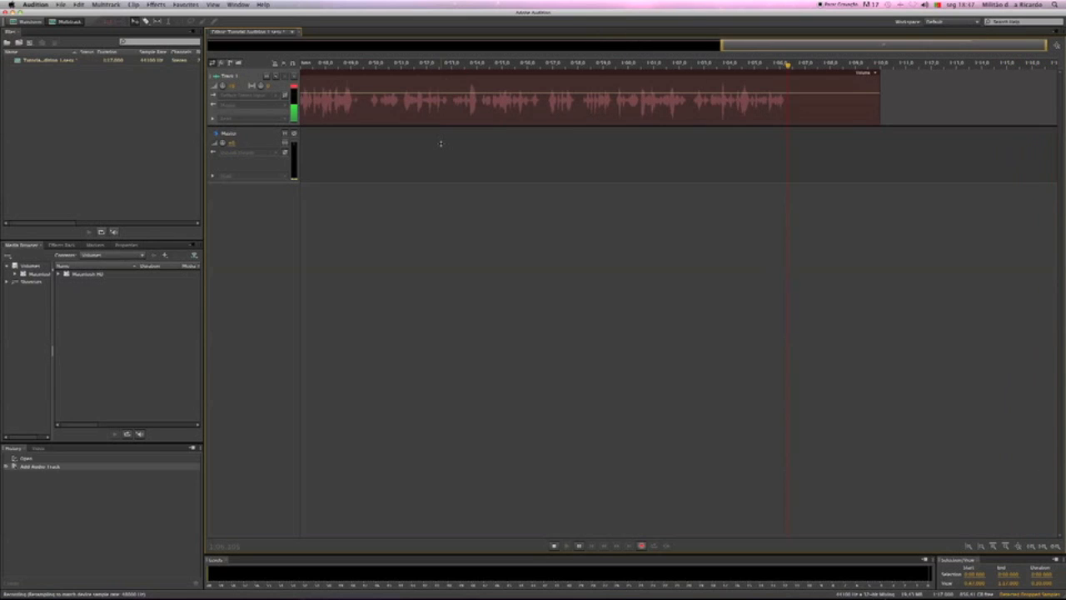
key(space)
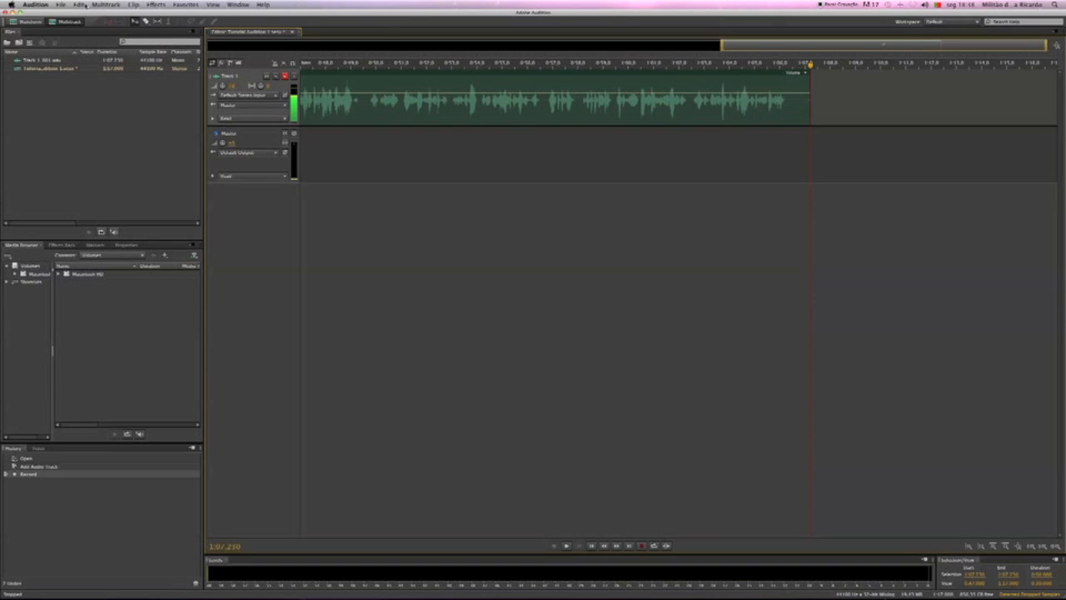
click(60, 4)
mouse_move(108, 19)
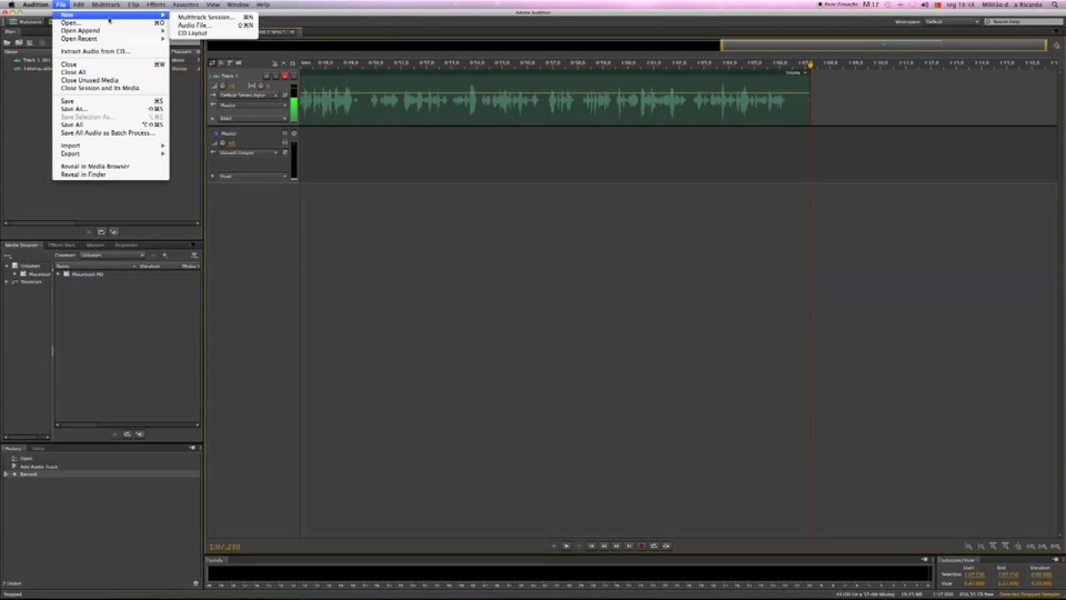
click(382, 288)
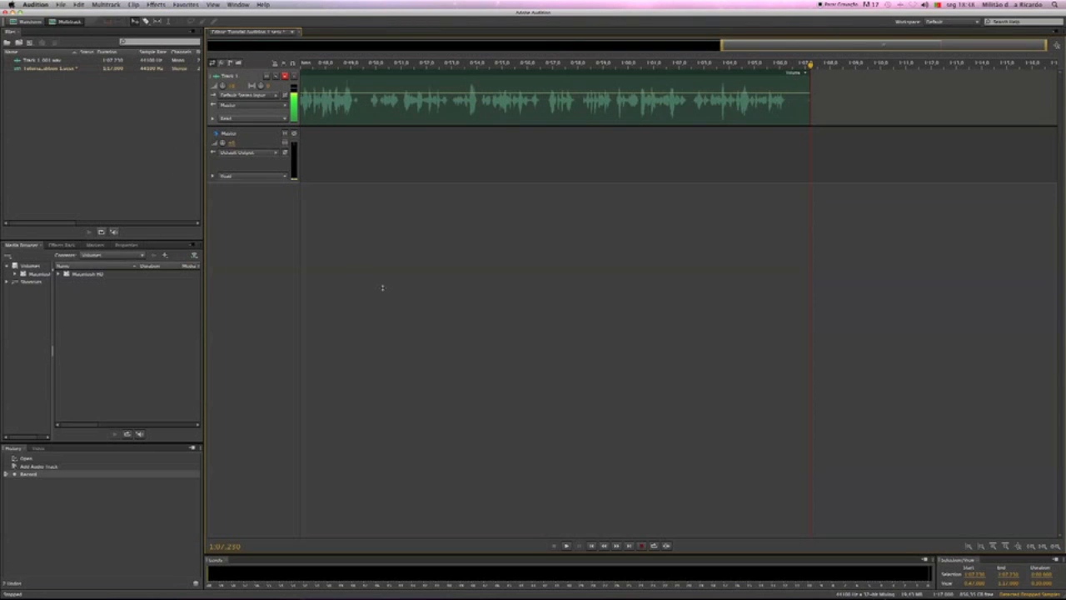
Examine the I/O buffer size choices and sample rate in the Audio Hardware preferences, and leave without changes
click(35, 4)
mouse_move(45, 27)
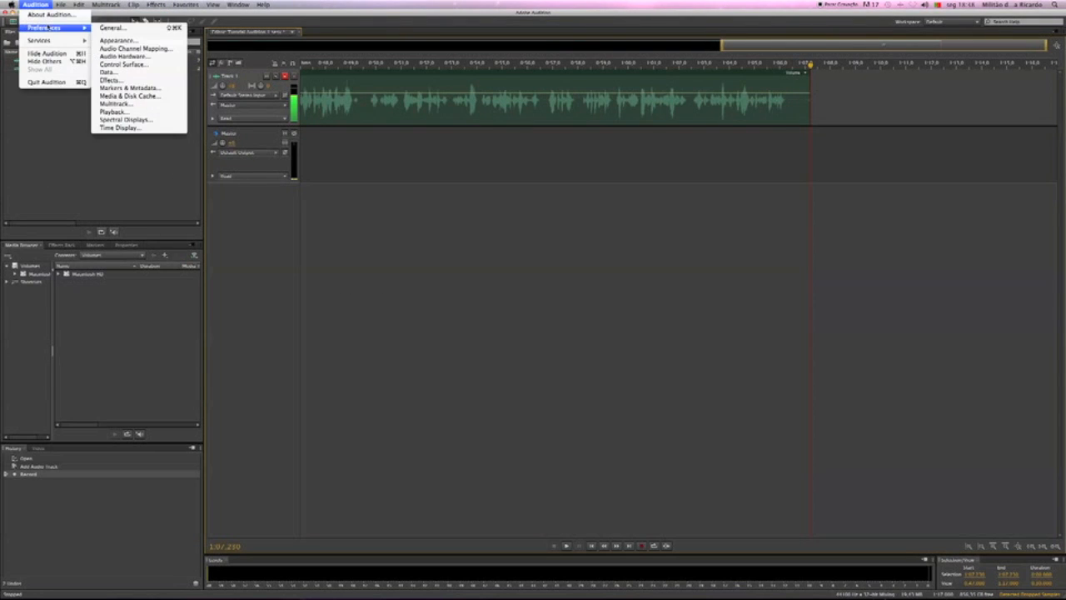
click(123, 56)
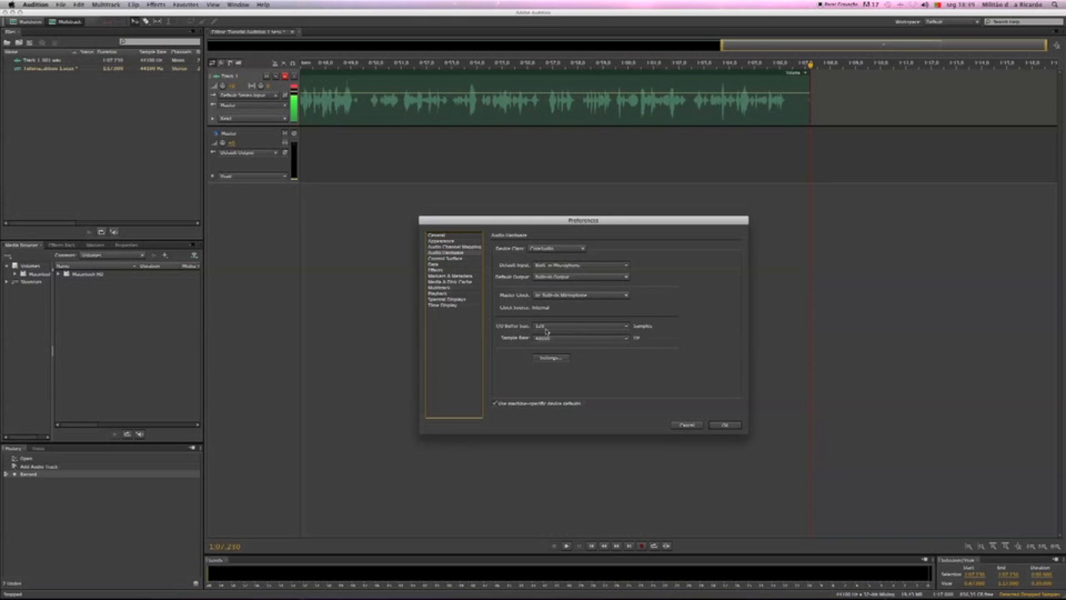
click(602, 329)
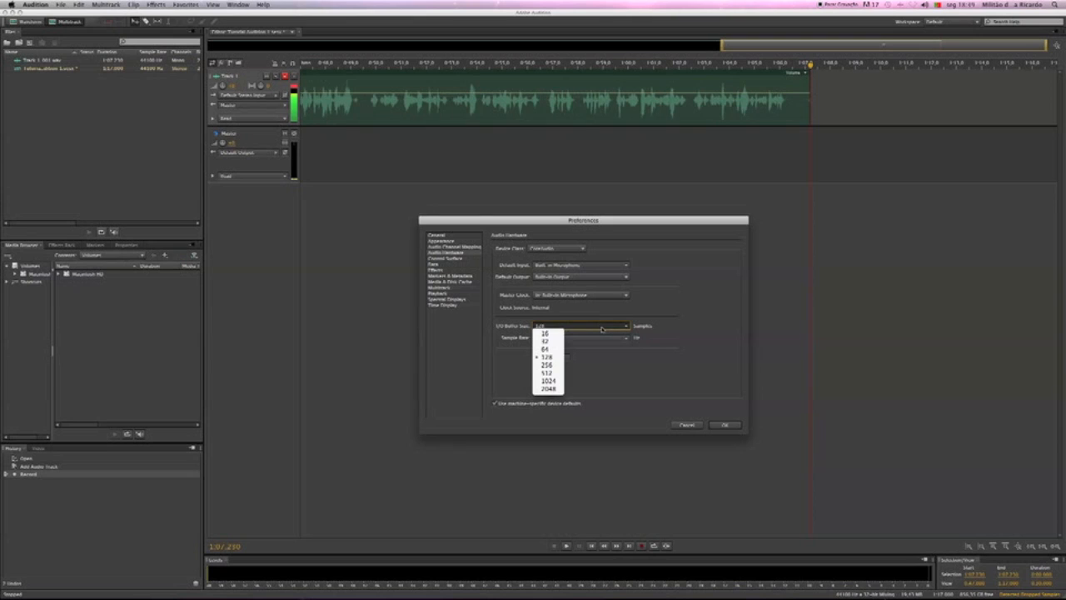
click(702, 303)
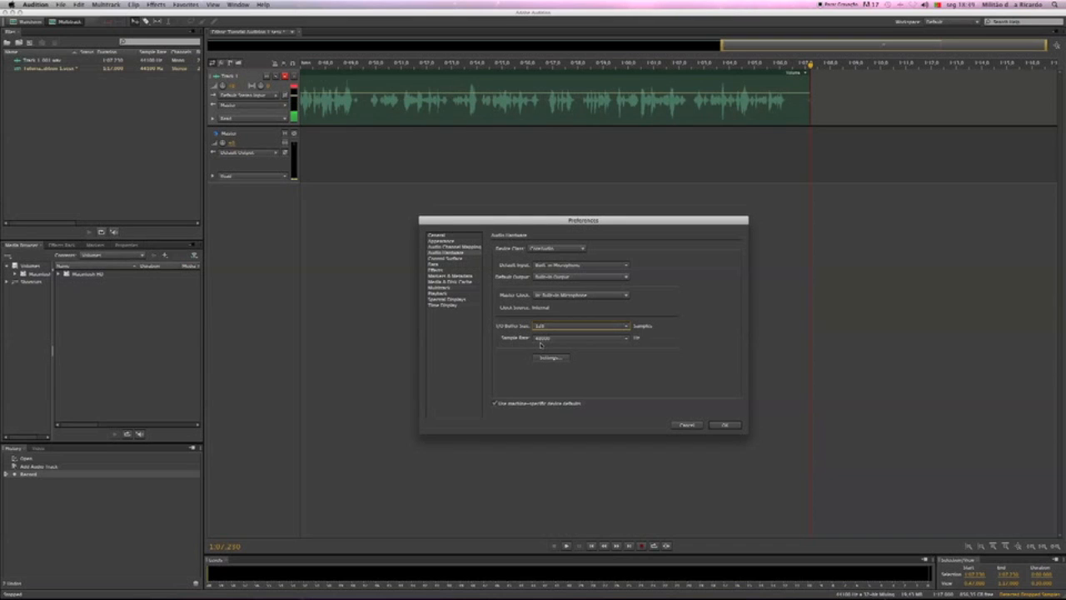
click(692, 427)
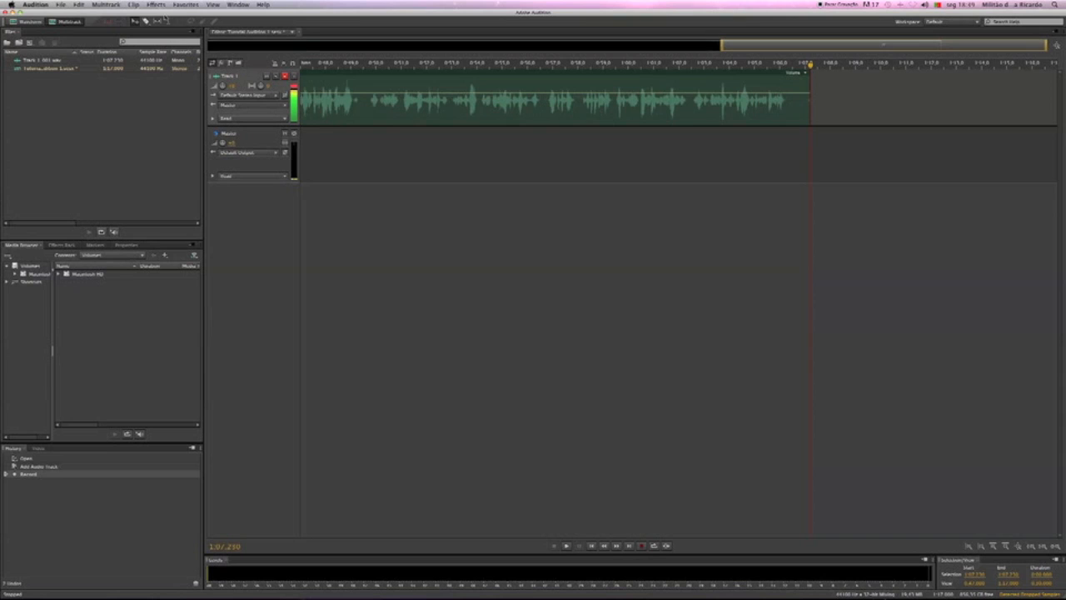
Add a second mono audio track to the multitrack session
click(106, 4)
mouse_move(121, 15)
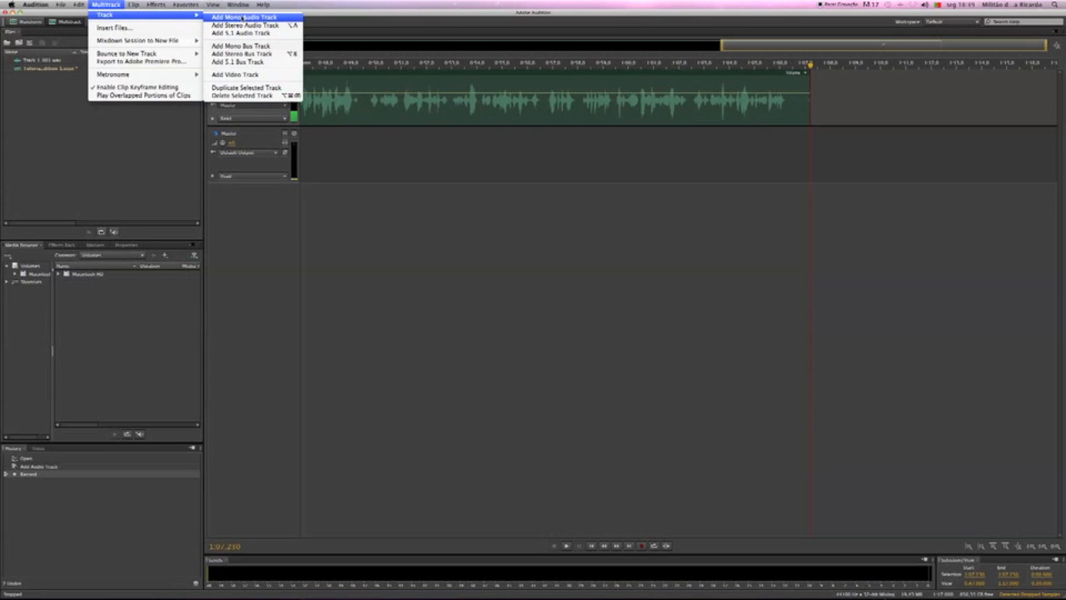
click(243, 16)
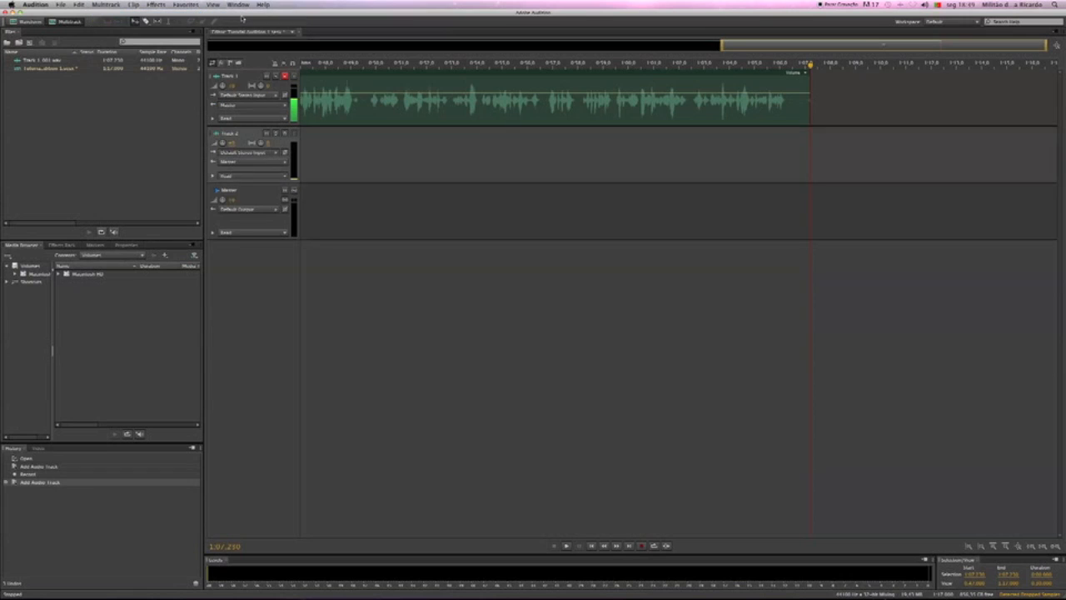